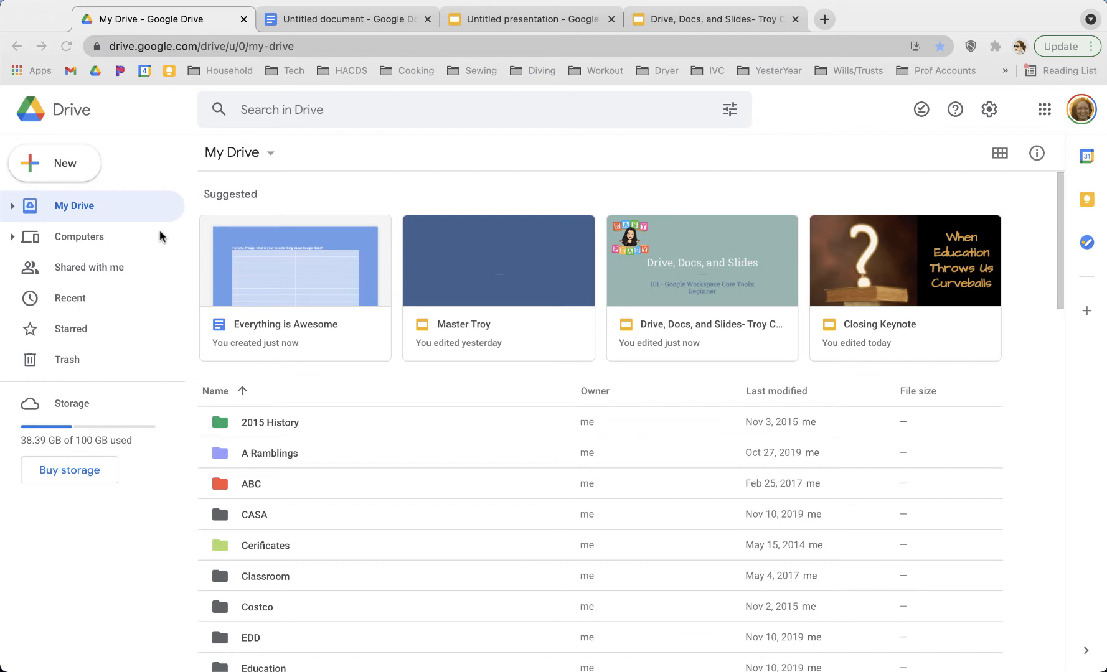
Review the types of files and folders that can be newly created in Drive, including the additional apps
{"action": "left_click", "coordinate": [49, 167]}
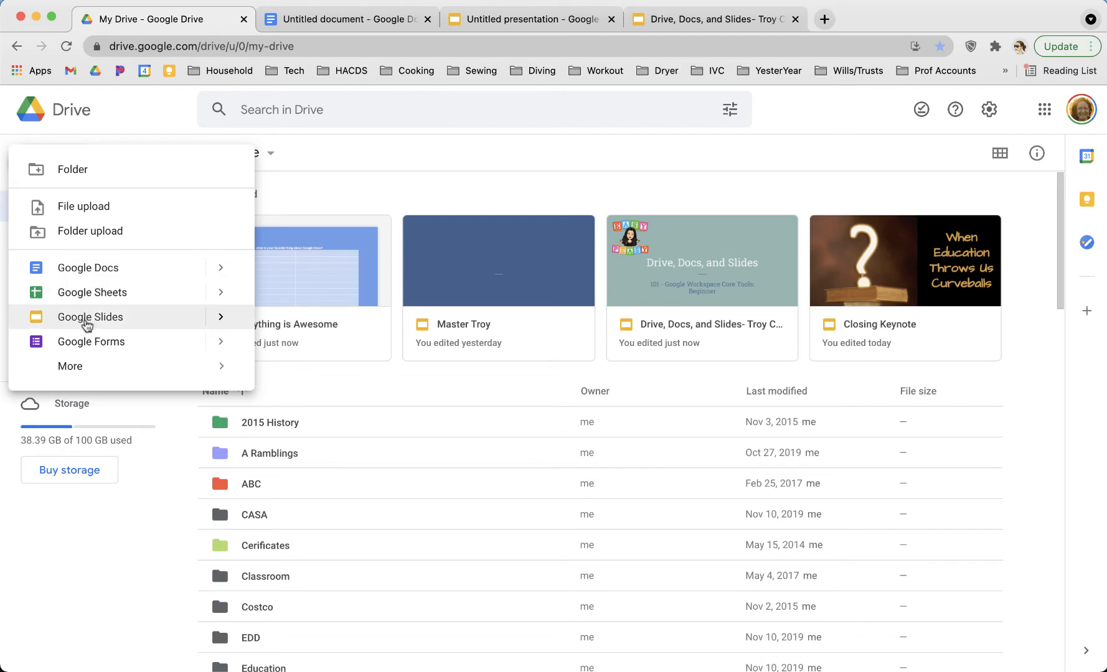
{"action": "left_click", "coordinate": [92, 378]}
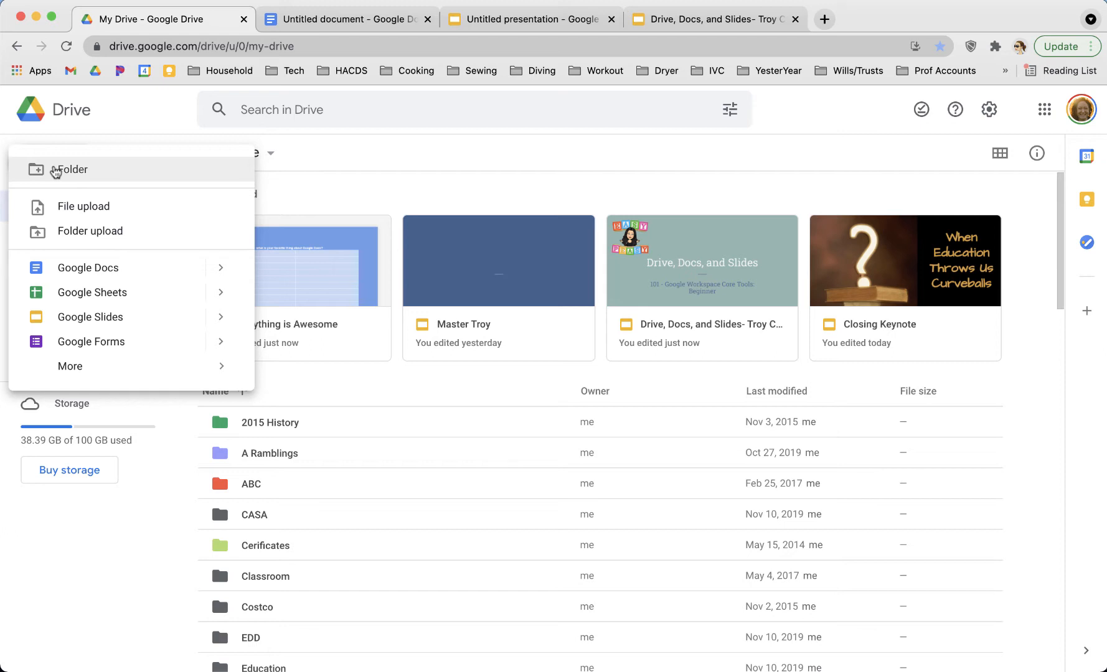
{"action": "left_click", "coordinate": [146, 556]}
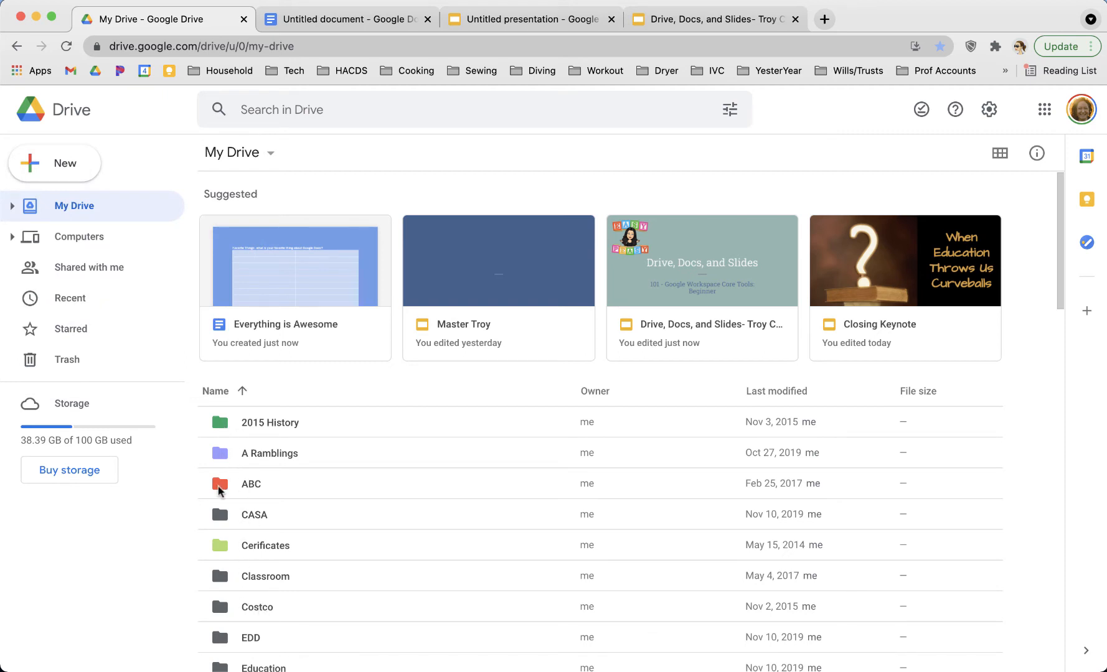
Browse the My Drive folder tree, including the subfolders of Education, and collapse the tree again
{"action": "left_click", "coordinate": [13, 206]}
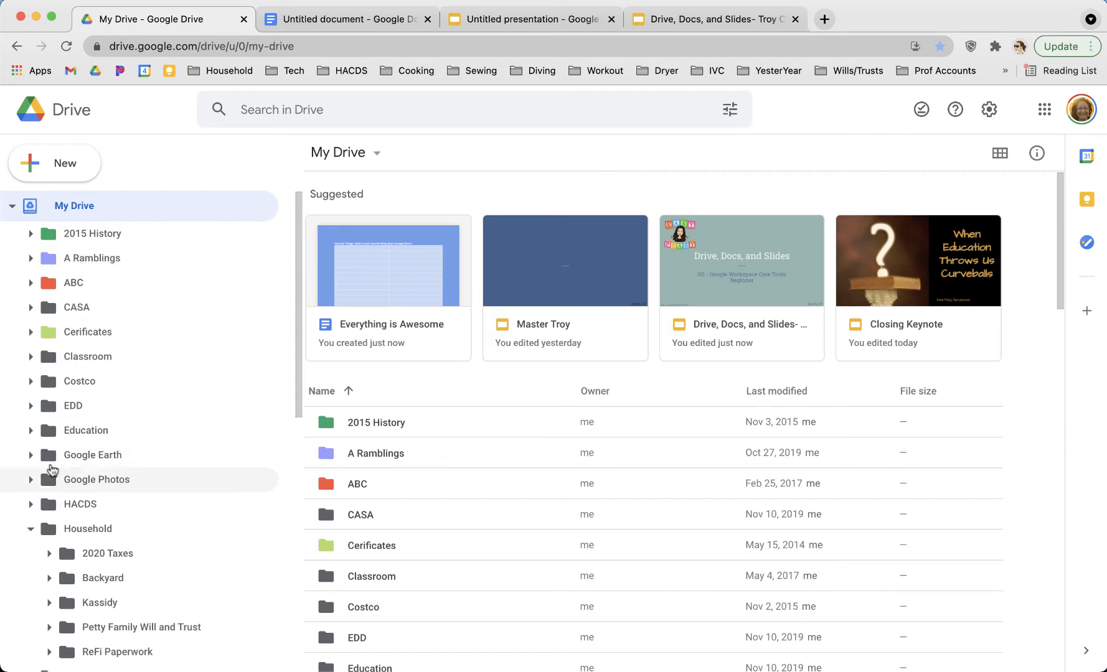
{"action": "left_click", "coordinate": [31, 529]}
{"action": "scroll", "coordinate": [118, 504], "scroll_direction": "down", "scroll_amount": 5}
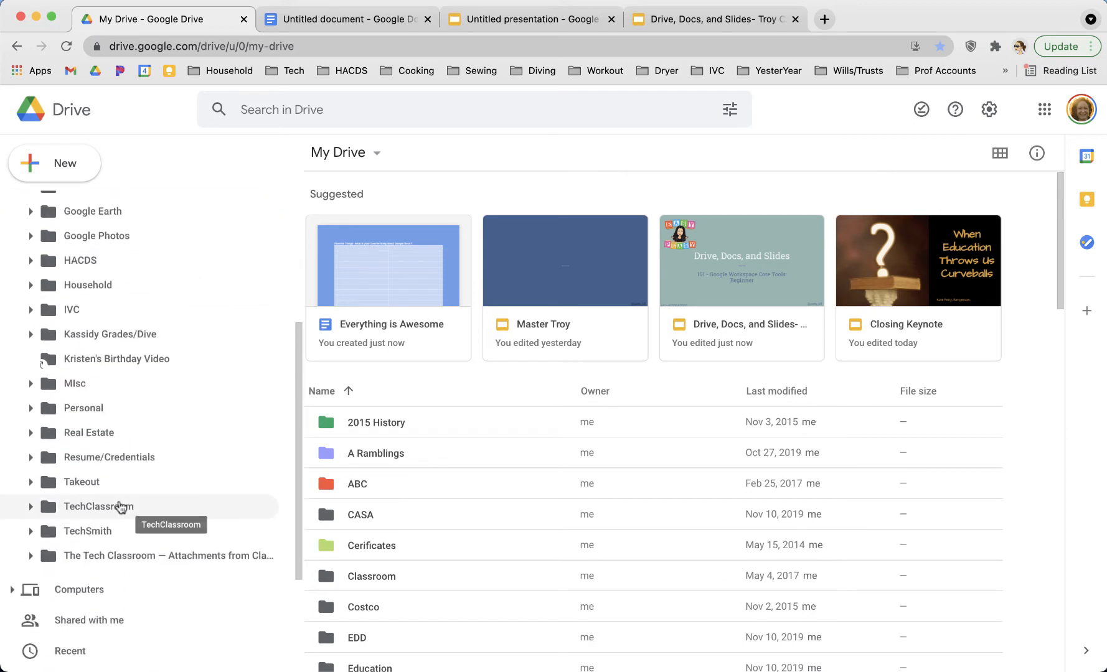
{"action": "scroll", "coordinate": [120, 508], "scroll_direction": "up", "scroll_amount": 1}
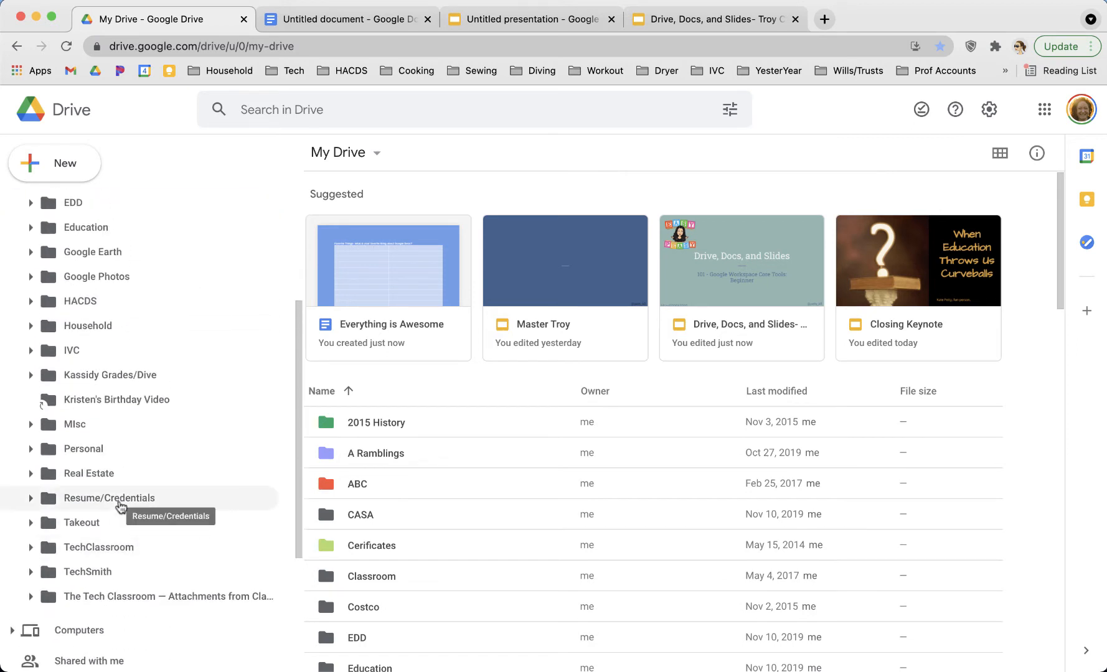
{"action": "scroll", "coordinate": [120, 506], "scroll_direction": "up", "scroll_amount": 3}
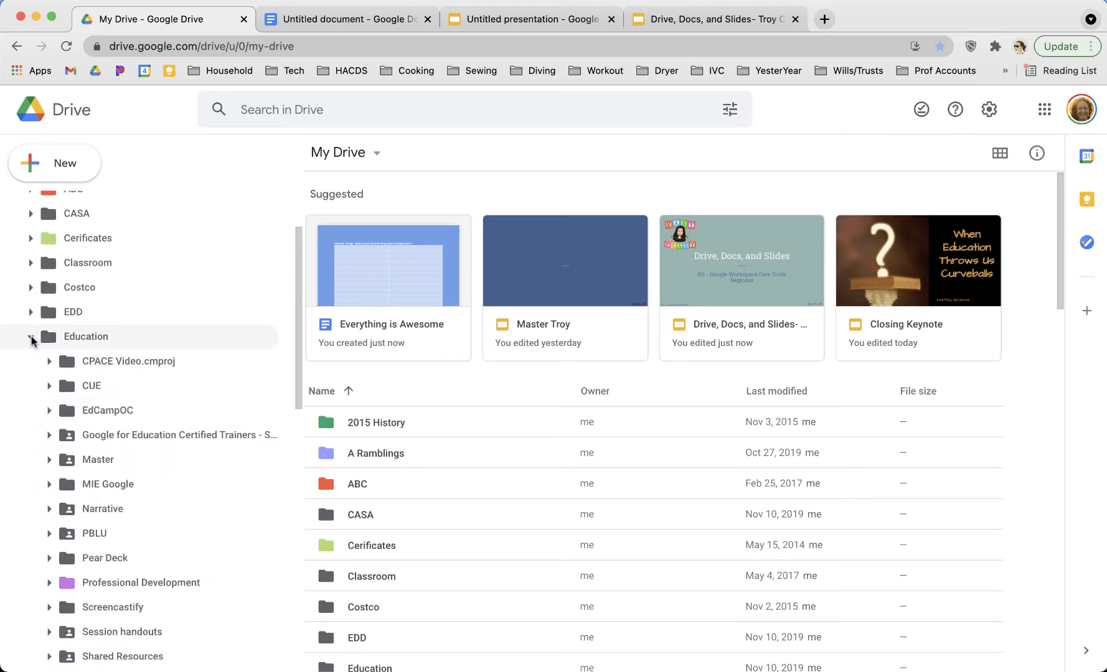
{"action": "scroll", "coordinate": [131, 498], "scroll_direction": "down", "scroll_amount": 3}
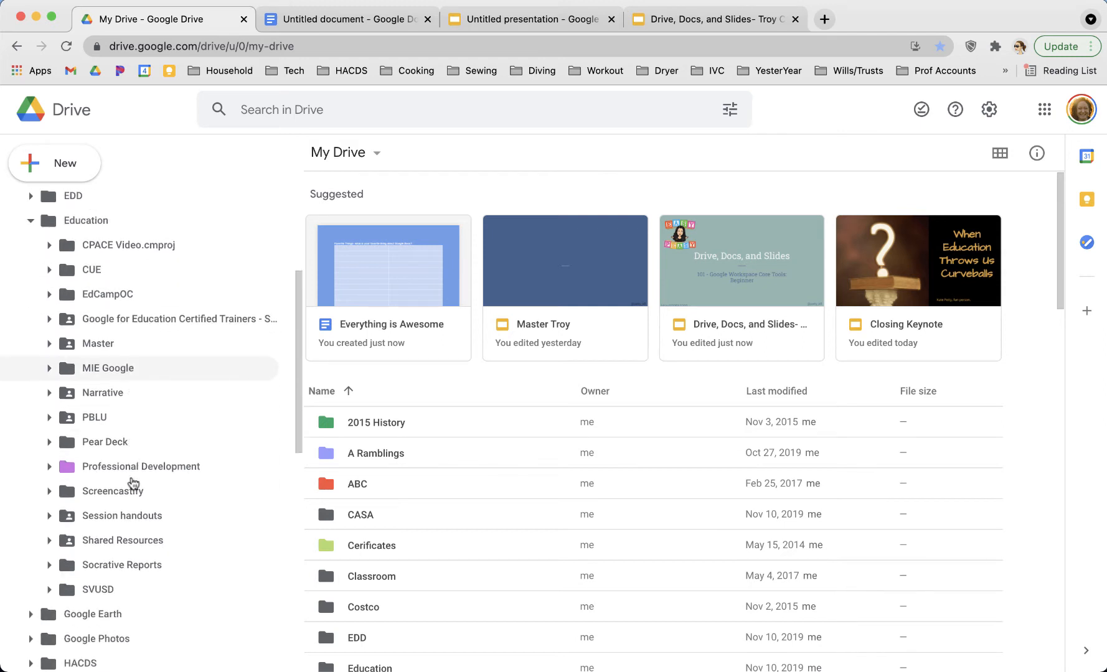
{"action": "scroll", "coordinate": [75, 498], "scroll_direction": "up", "scroll_amount": 4}
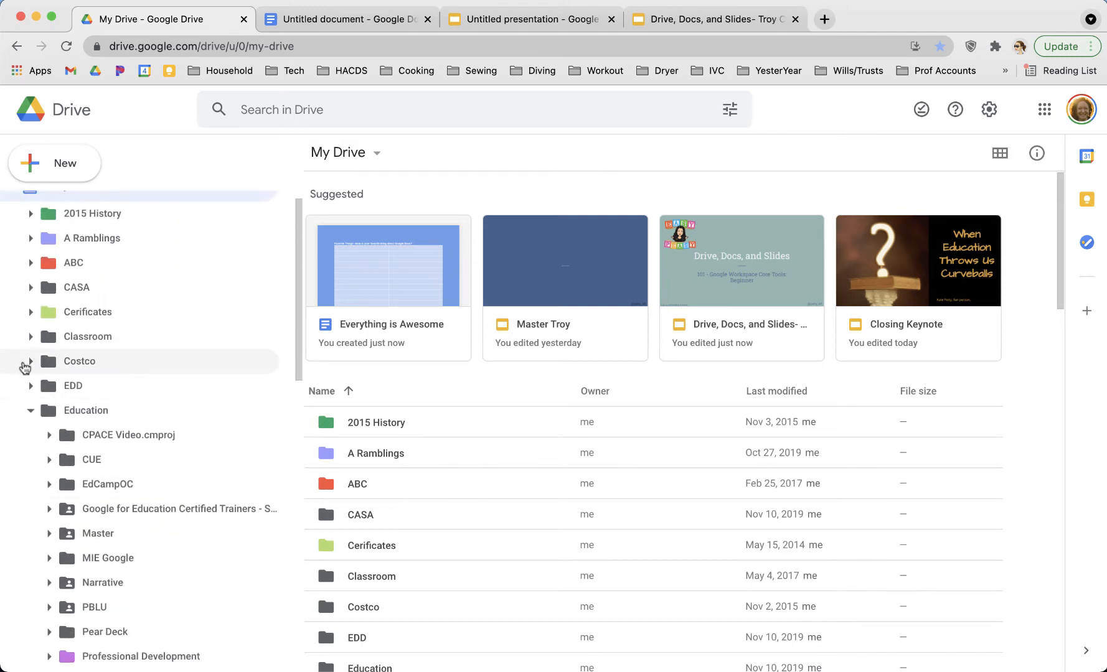
{"action": "left_click", "coordinate": [30, 411]}
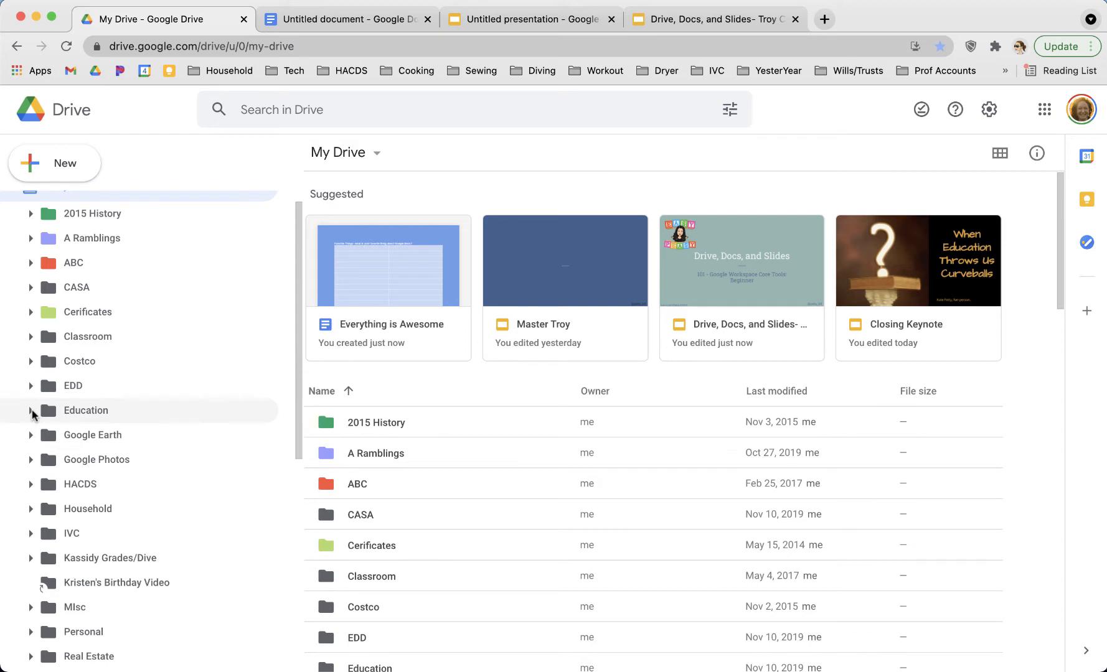
{"action": "scroll", "coordinate": [30, 358], "scroll_direction": "up", "scroll_amount": 1}
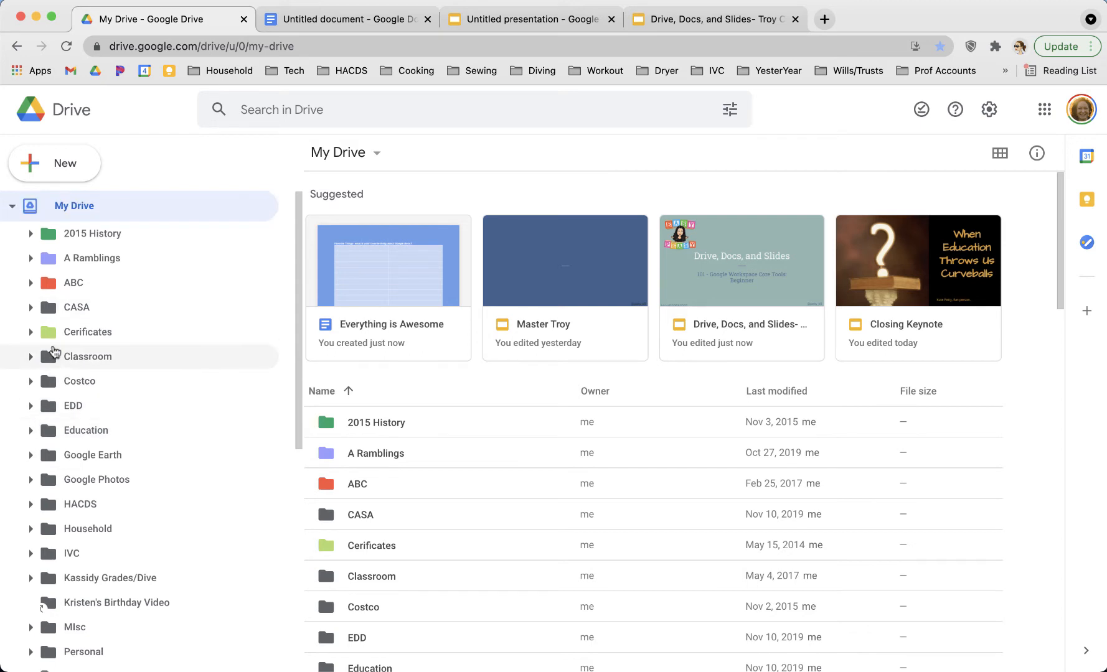
{"action": "left_click", "coordinate": [13, 207]}
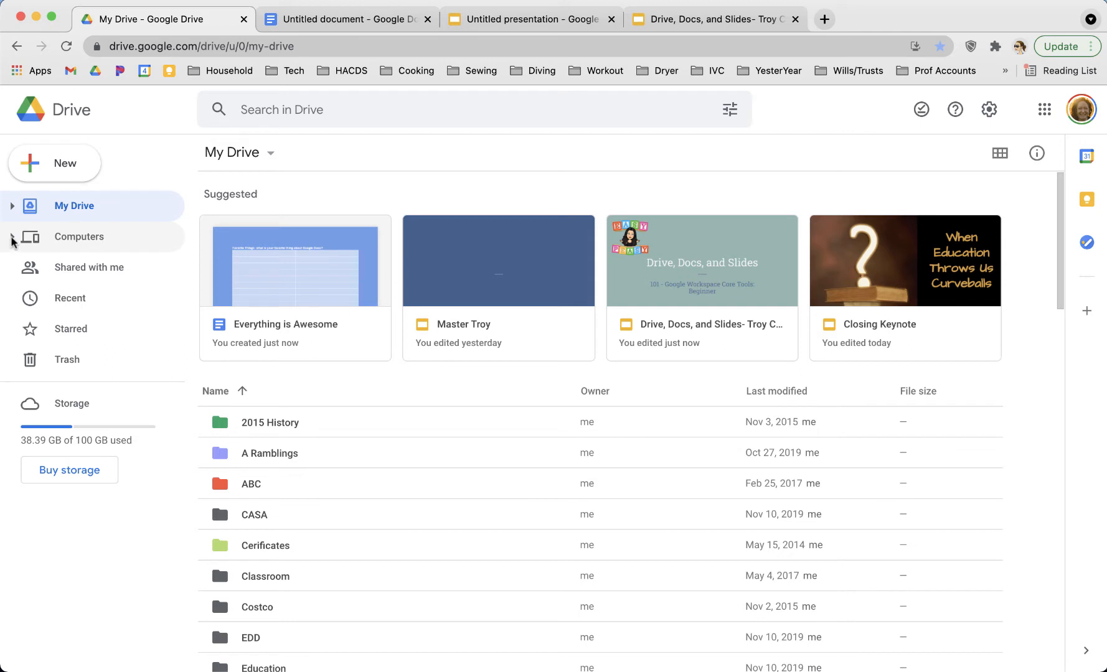
Check which devices are listed under Computers and collapse that list again
{"action": "left_click", "coordinate": [12, 238]}
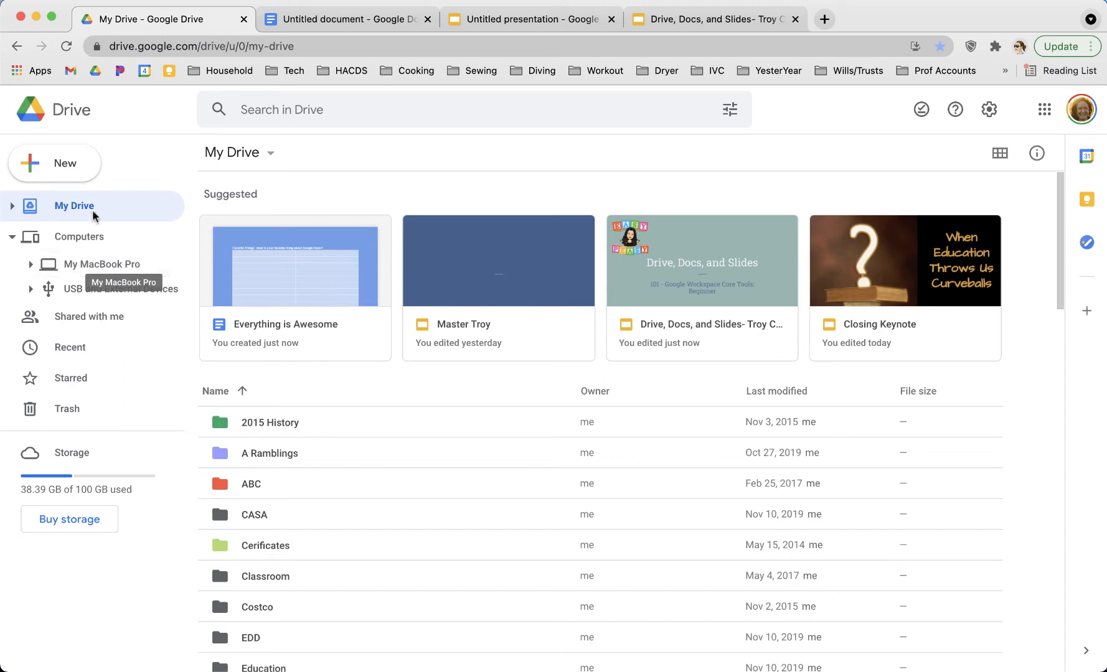
{"action": "left_click", "coordinate": [10, 238]}
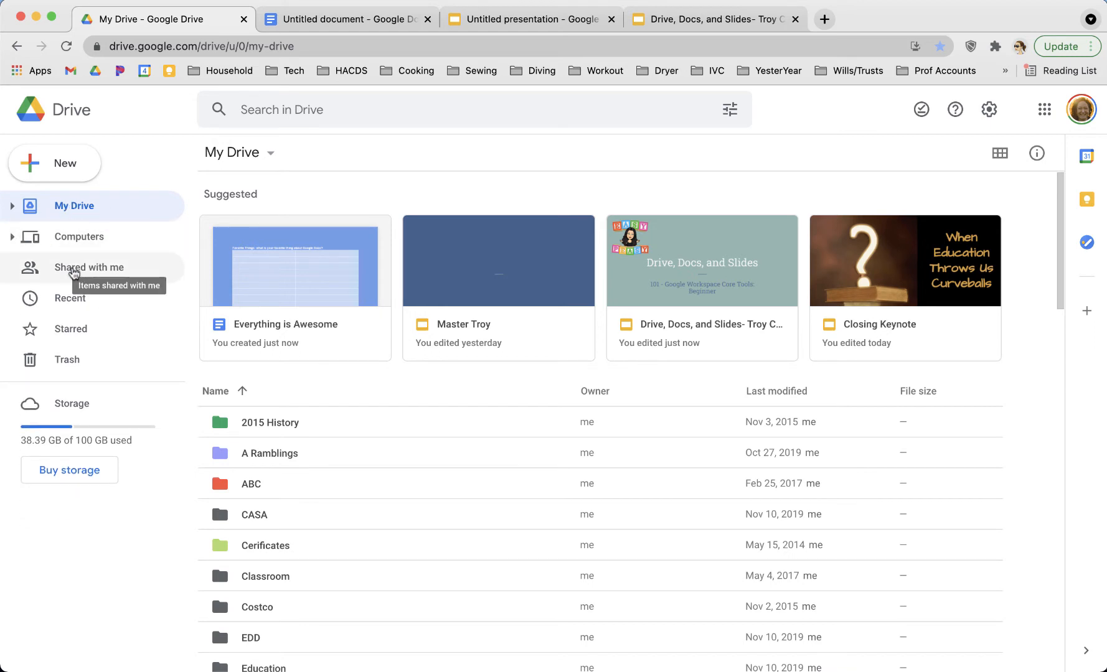
Examine the files shared with this account, from the newest to the older ones, including who shared them and when
{"action": "left_click", "coordinate": [74, 272]}
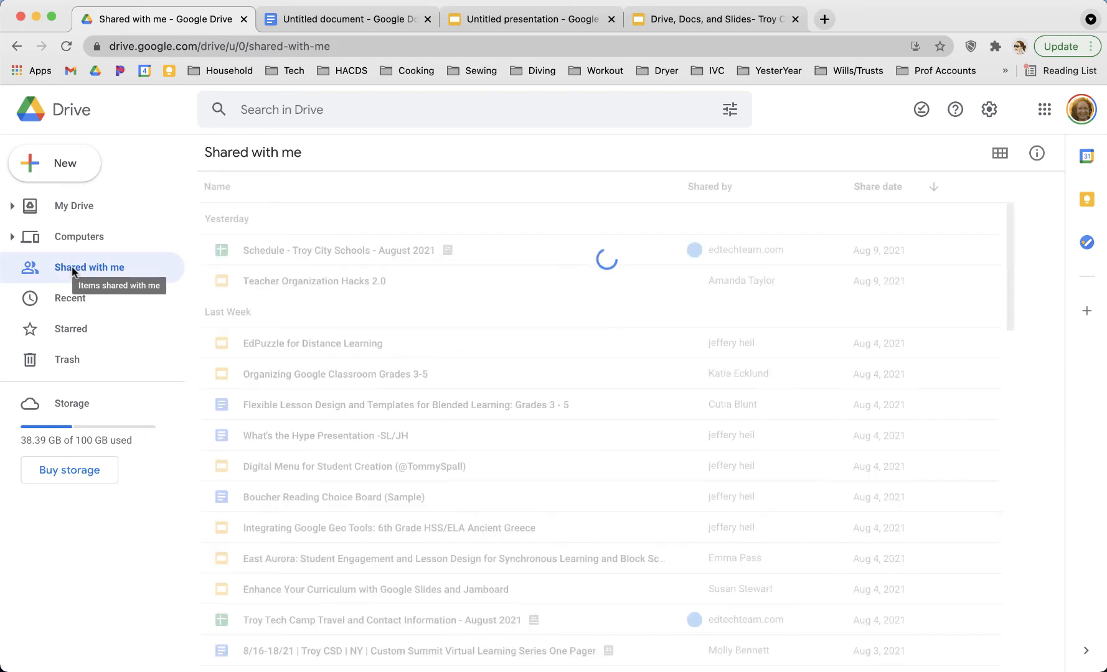
{"action": "scroll", "coordinate": [588, 498], "scroll_direction": "down", "scroll_amount": 3}
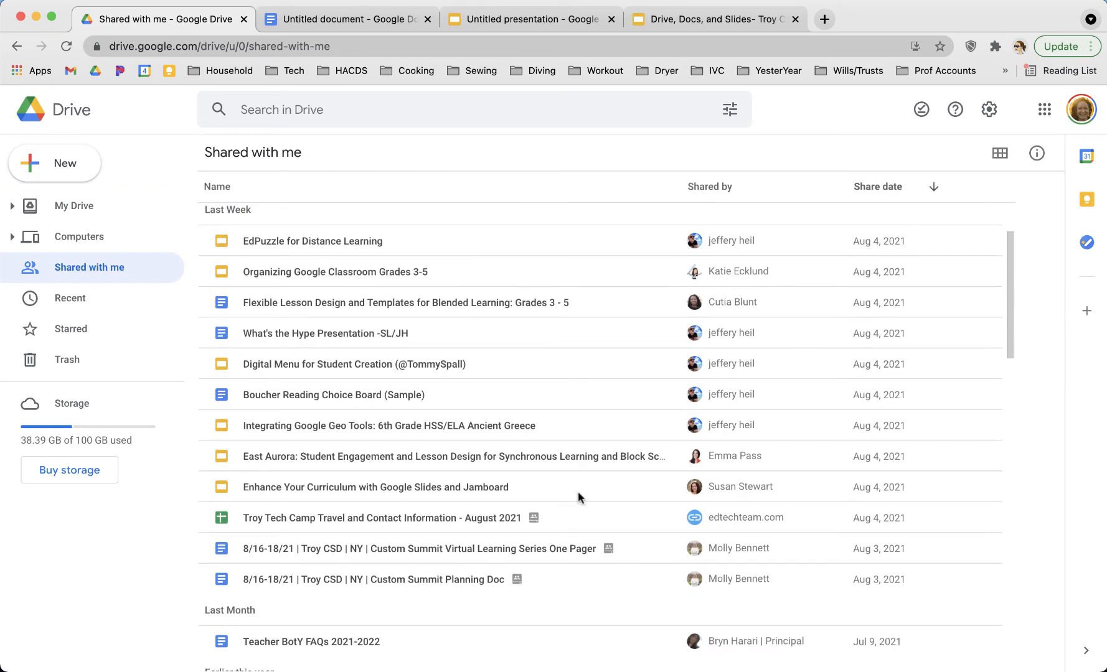
{"action": "scroll", "coordinate": [733, 425], "scroll_direction": "down", "scroll_amount": 6}
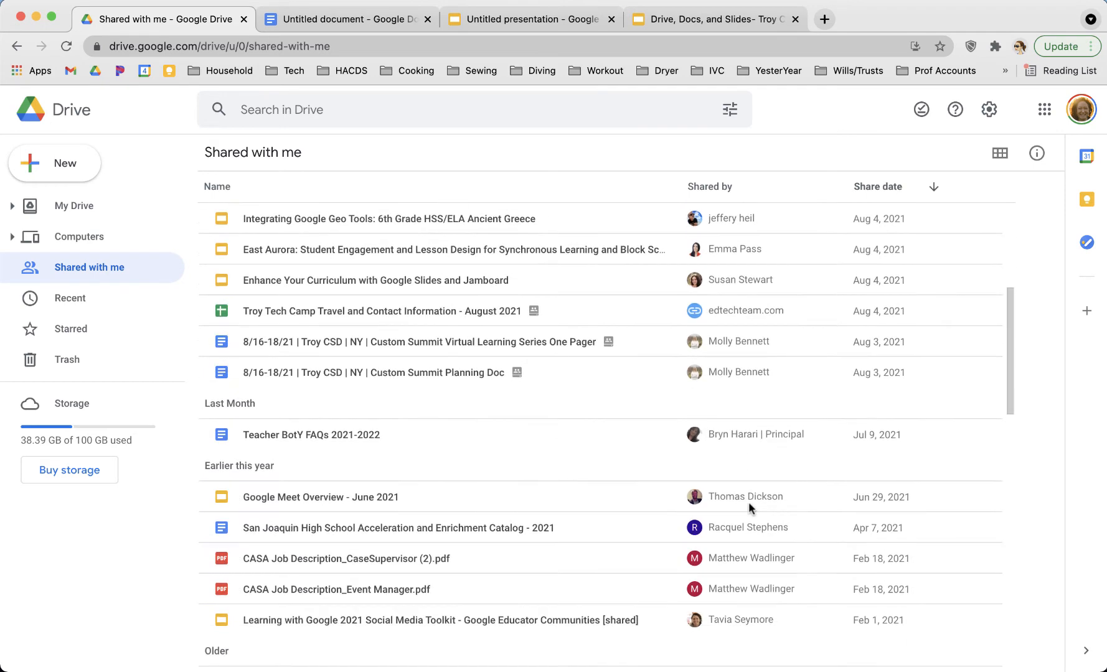
{"action": "scroll", "coordinate": [752, 507], "scroll_direction": "up", "scroll_amount": 10}
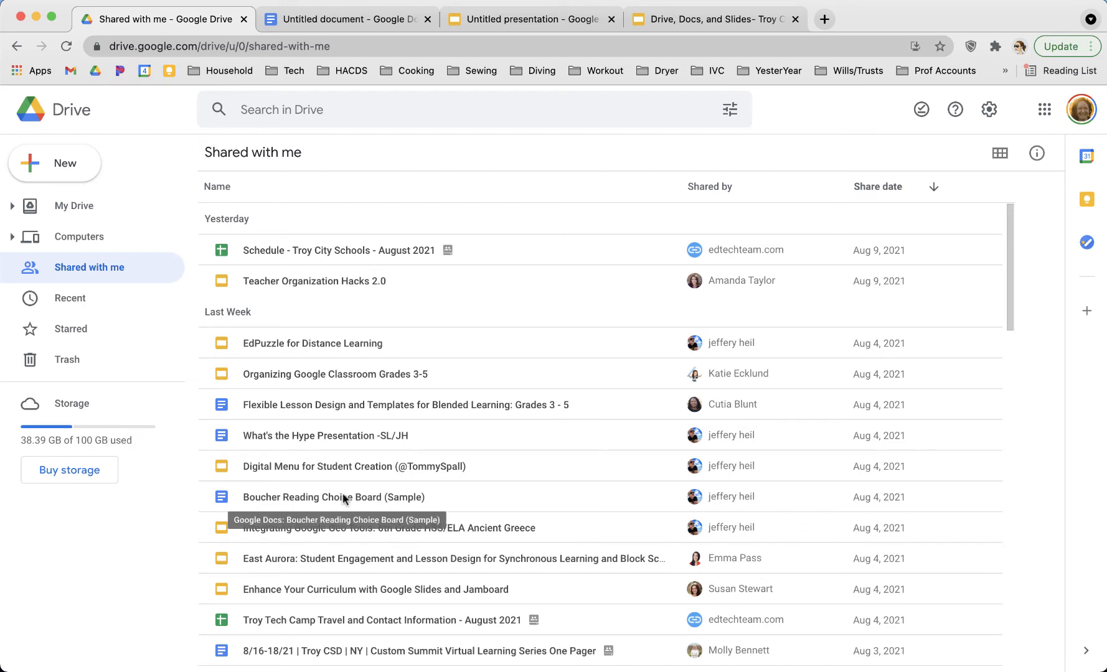
{"action": "scroll", "coordinate": [468, 498], "scroll_direction": "down", "scroll_amount": 3}
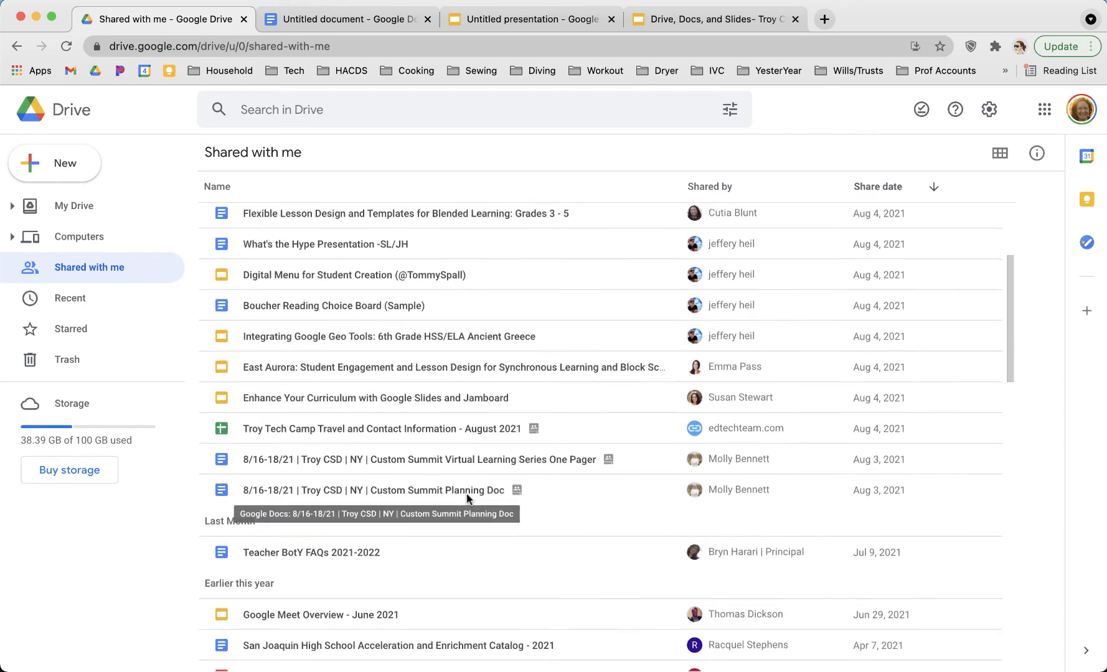
{"action": "scroll", "coordinate": [468, 498], "scroll_direction": "down", "scroll_amount": 3}
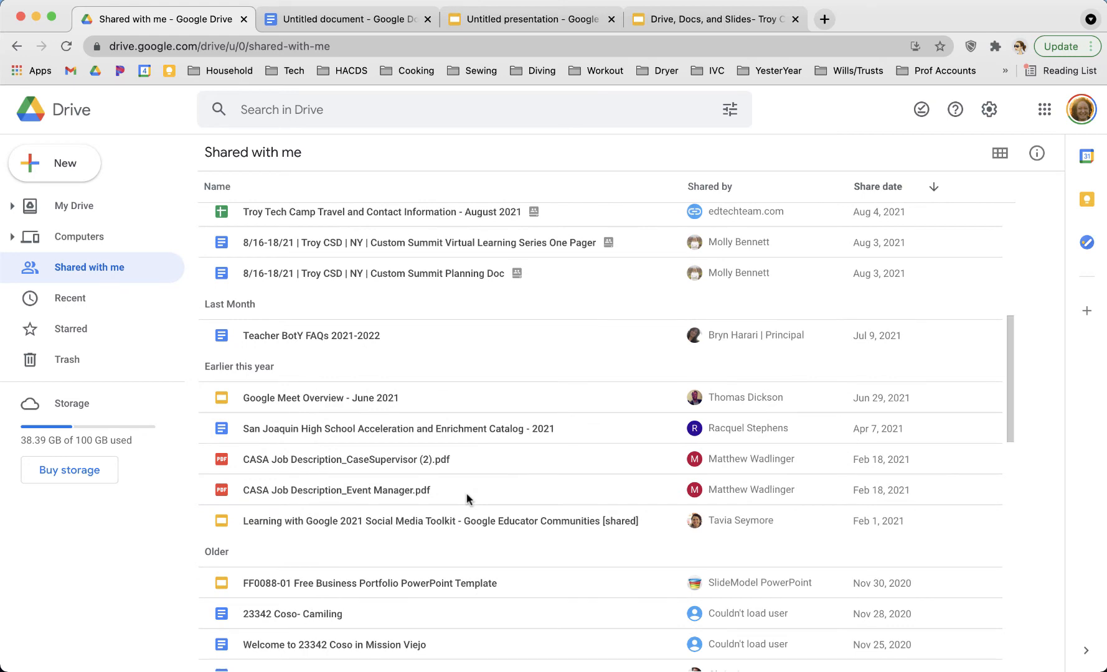
{"action": "scroll", "coordinate": [468, 498], "scroll_direction": "down", "scroll_amount": 4}
{"action": "scroll", "coordinate": [468, 498], "scroll_direction": "down", "scroll_amount": 3}
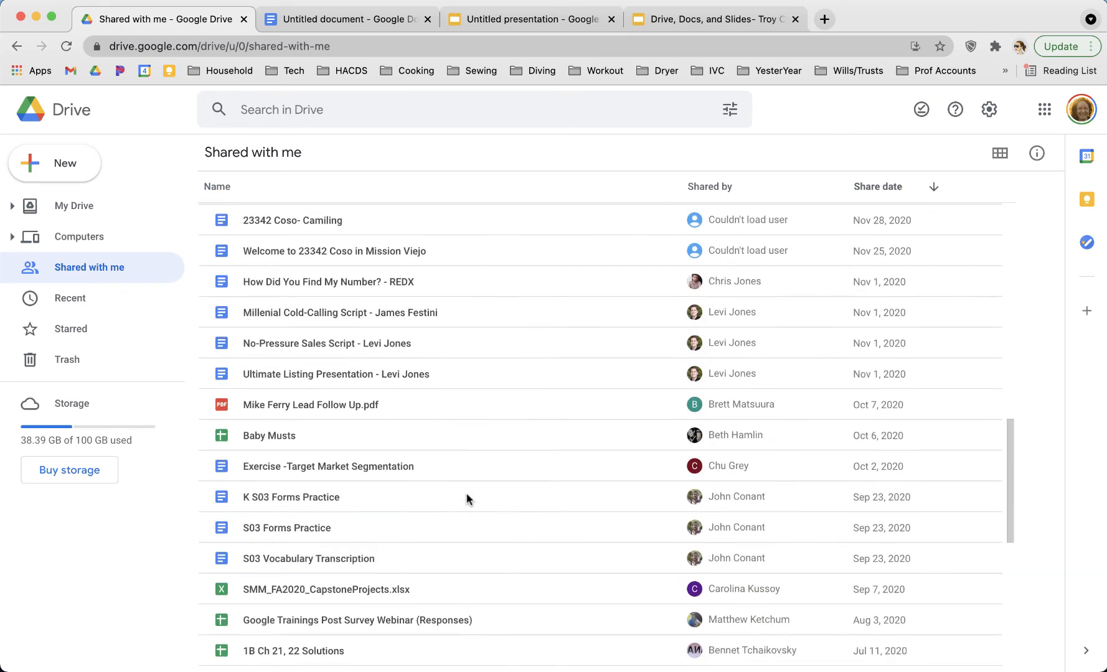
{"action": "scroll", "coordinate": [468, 498], "scroll_direction": "down", "scroll_amount": 3}
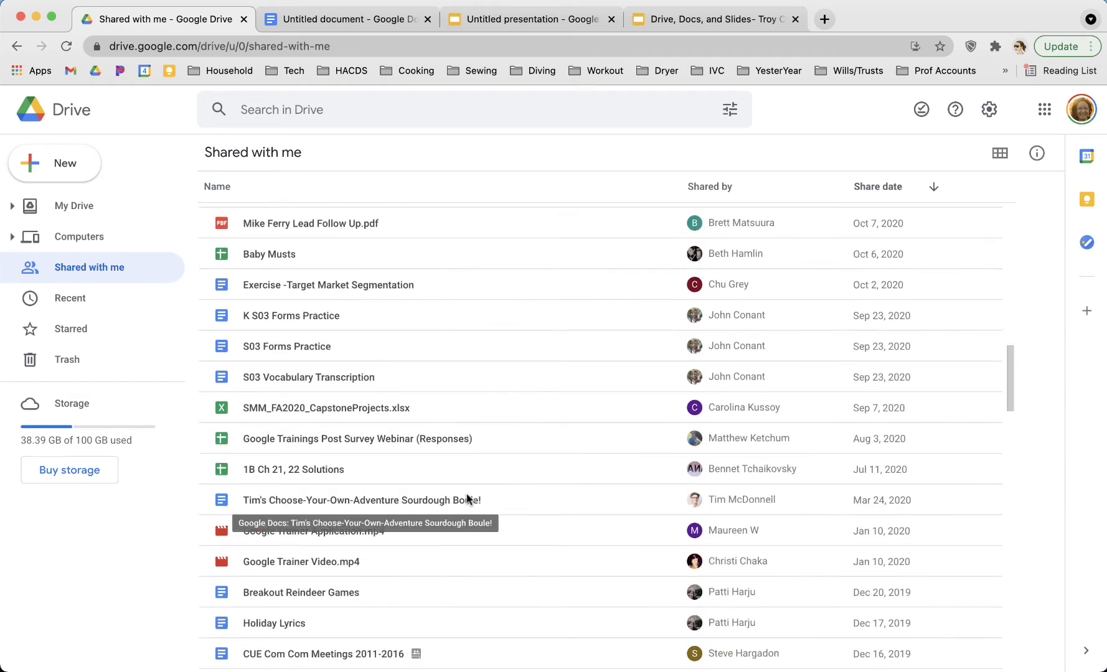
{"action": "scroll", "coordinate": [468, 498], "scroll_direction": "up", "scroll_amount": 5}
{"action": "scroll", "coordinate": [468, 498], "scroll_direction": "up", "scroll_amount": 10}
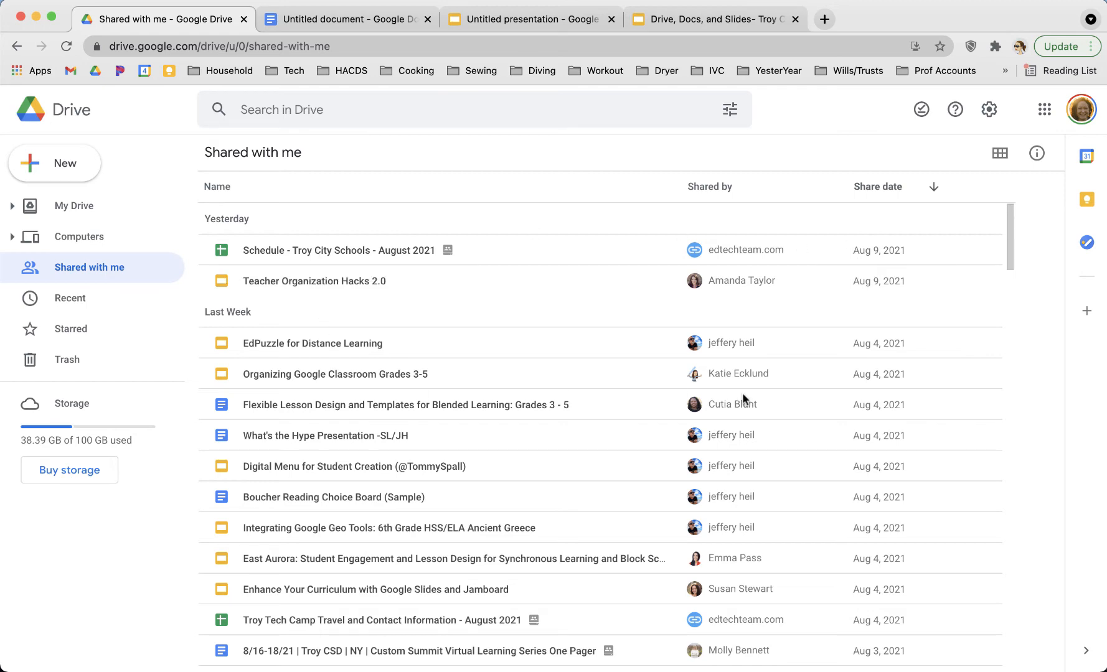
{"action": "scroll", "coordinate": [789, 572], "scroll_direction": "down", "scroll_amount": 5}
{"action": "scroll", "coordinate": [789, 571], "scroll_direction": "down", "scroll_amount": 20}
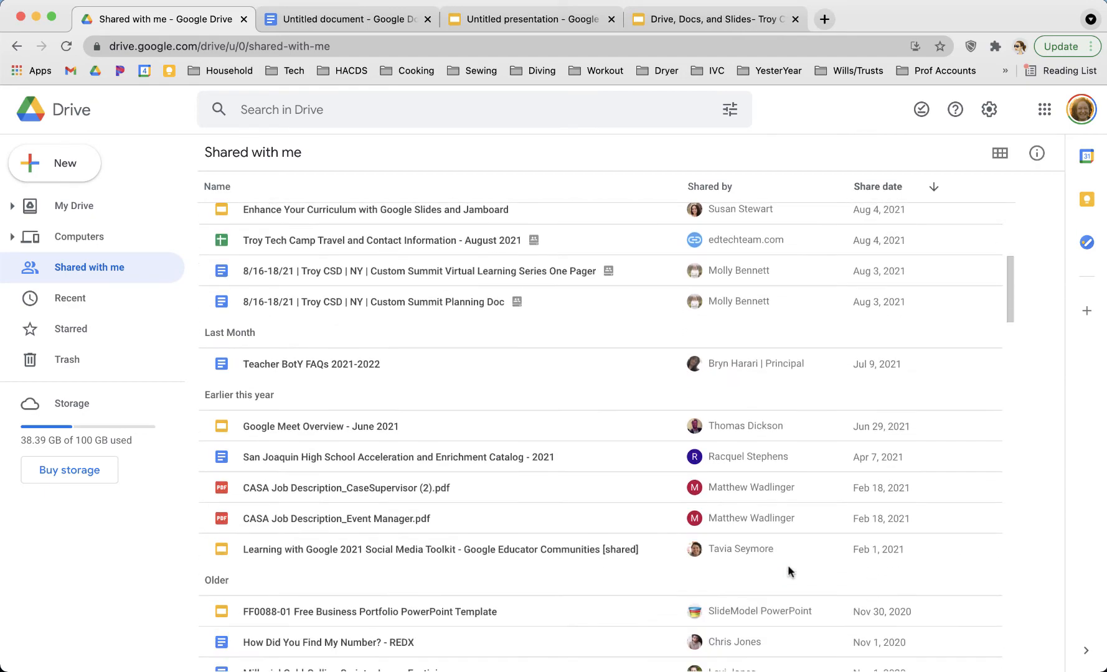
{"action": "scroll", "coordinate": [789, 572], "scroll_direction": "down", "scroll_amount": 1}
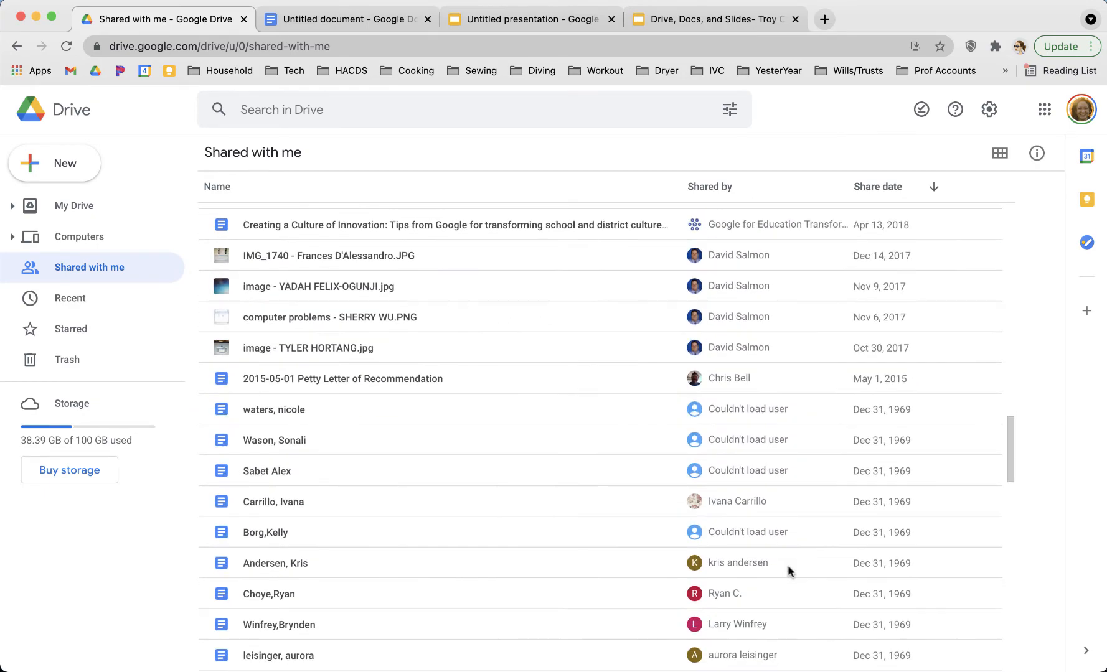
{"action": "scroll", "coordinate": [789, 571], "scroll_direction": "up", "scroll_amount": 20}
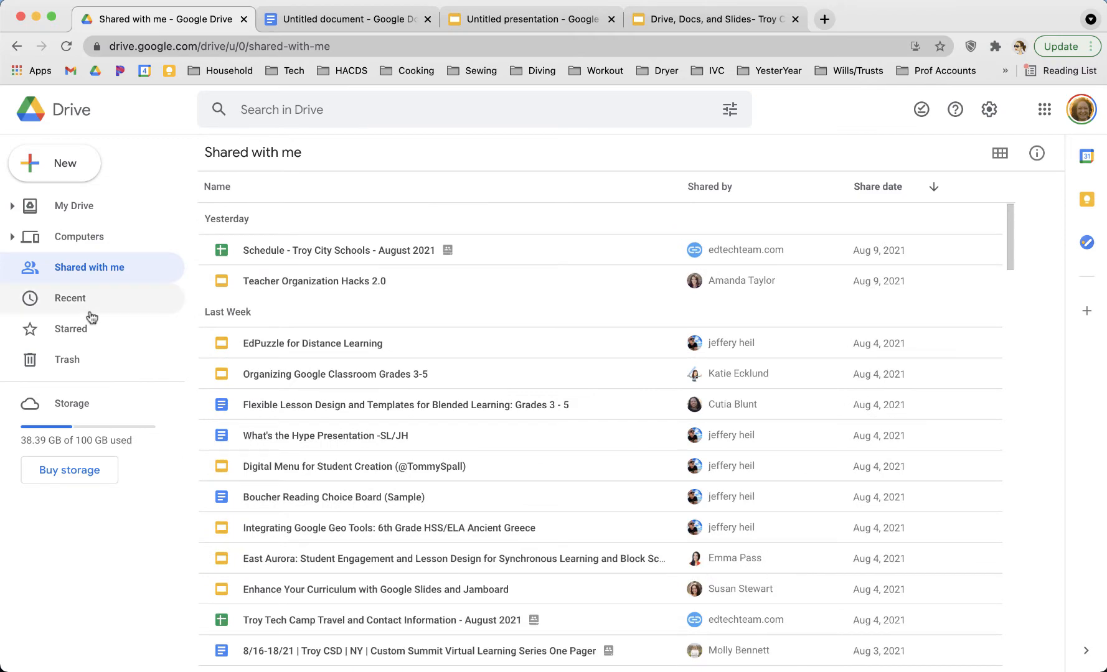
Look through the recently used files, checking the date, last activity and owner of each
{"action": "left_click", "coordinate": [68, 307]}
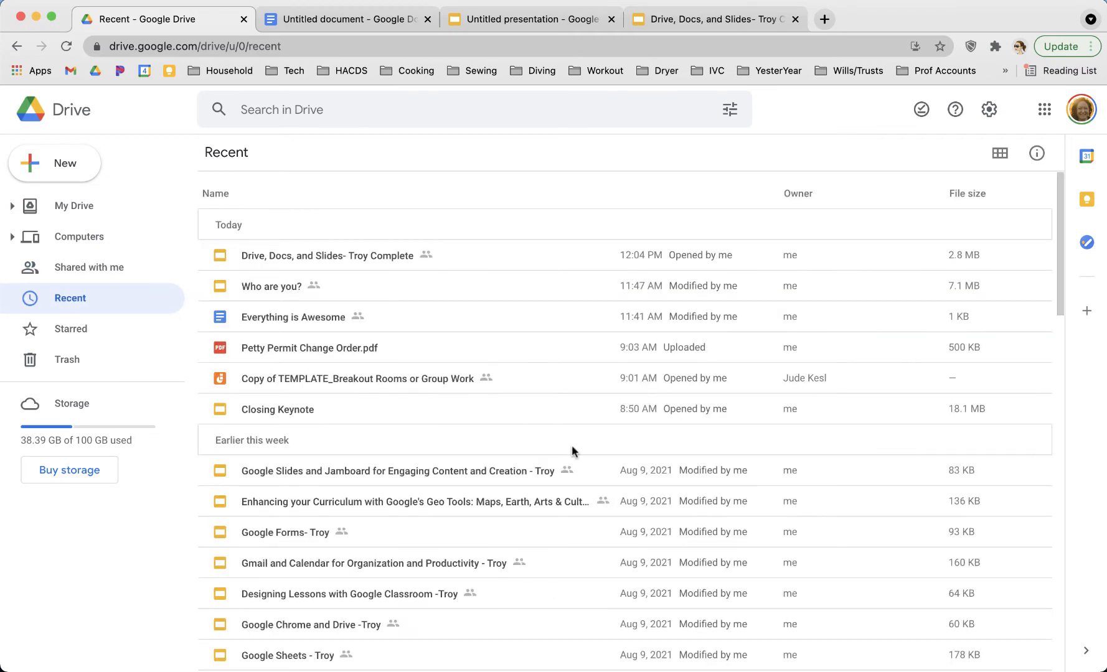
{"action": "scroll", "coordinate": [572, 447], "scroll_direction": "down", "scroll_amount": 6}
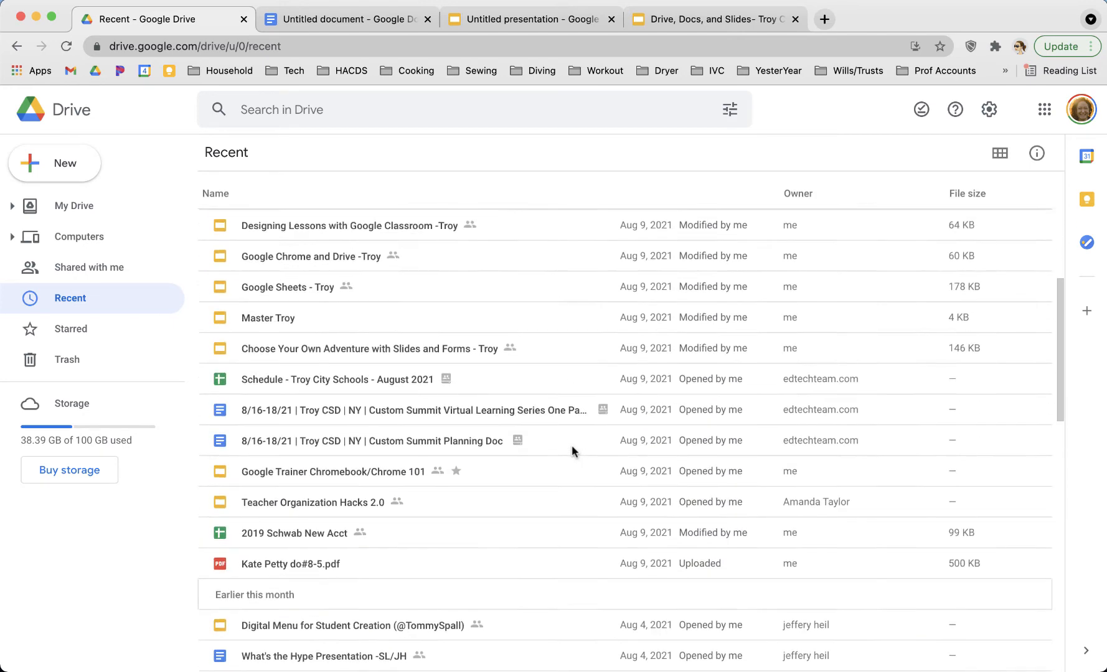
{"action": "scroll", "coordinate": [571, 447], "scroll_direction": "down", "scroll_amount": 2}
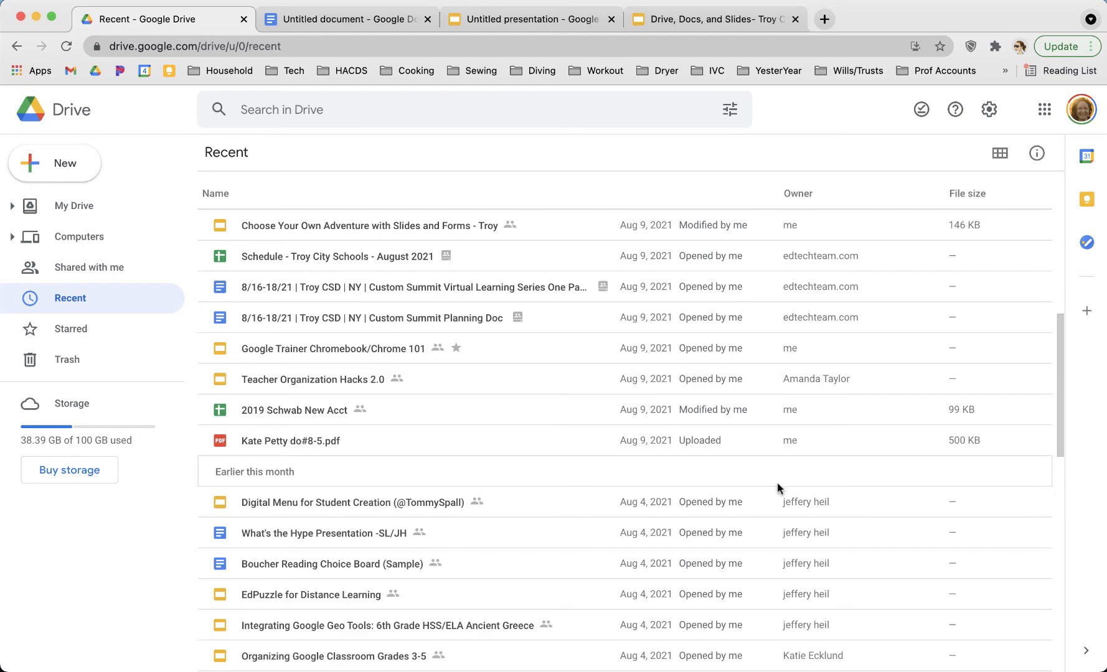
{"action": "scroll", "coordinate": [792, 436], "scroll_direction": "up", "scroll_amount": 2}
{"action": "scroll", "coordinate": [790, 436], "scroll_direction": "down", "scroll_amount": 10}
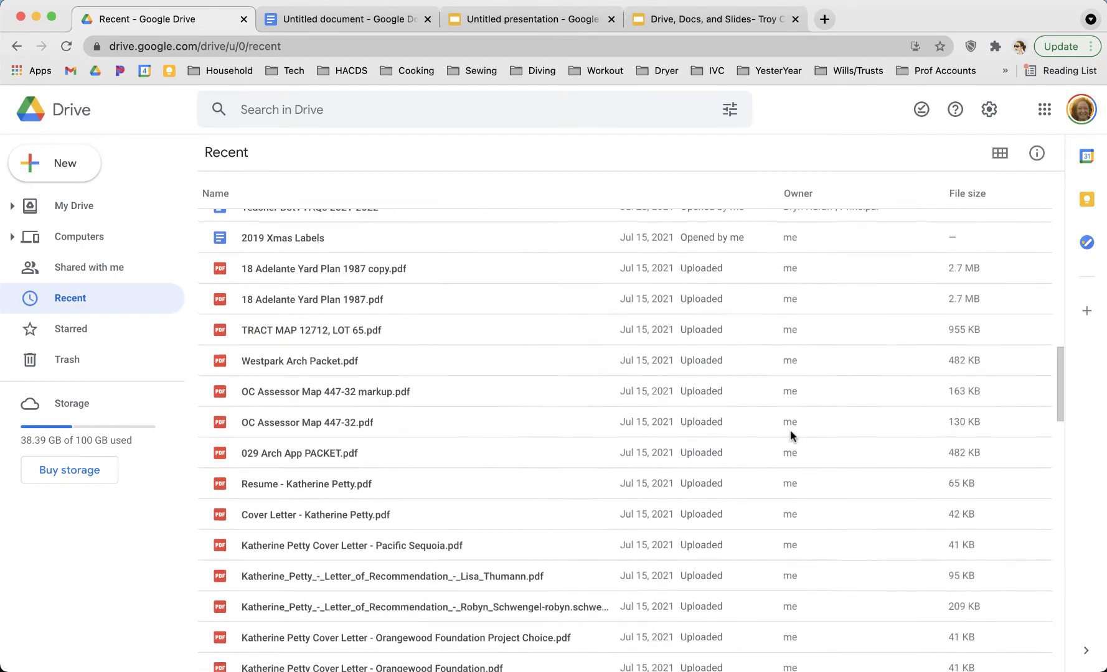
{"action": "scroll", "coordinate": [790, 436], "scroll_direction": "up", "scroll_amount": 13}
{"action": "scroll", "coordinate": [790, 434], "scroll_direction": "up", "scroll_amount": 3}
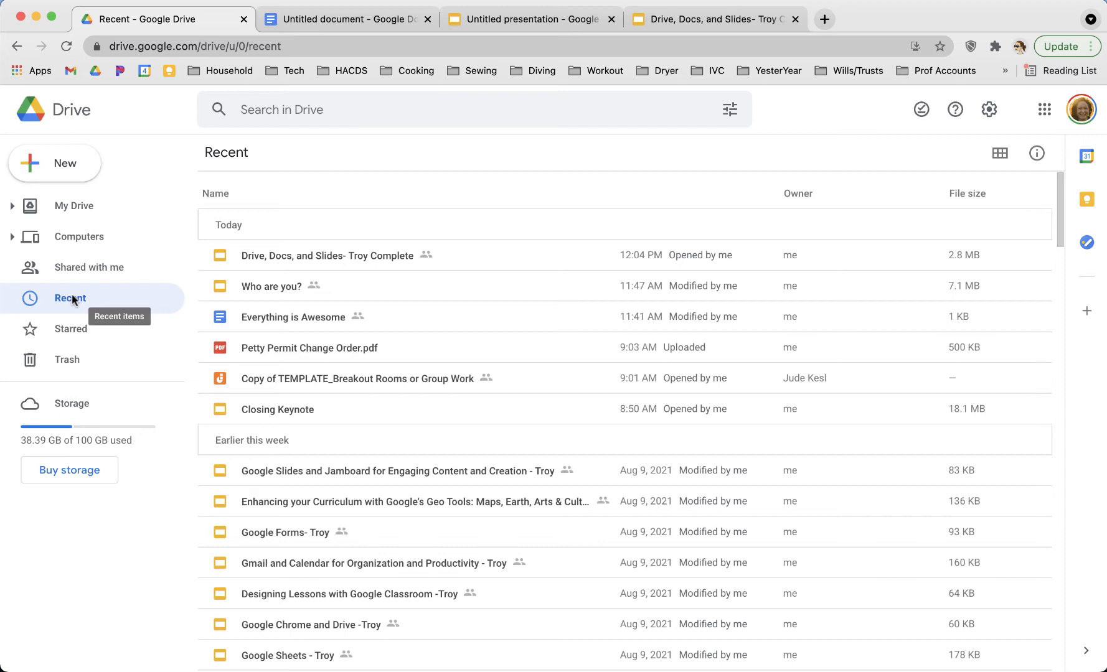
Look through the full list of starred files and return to its beginning
{"action": "left_click", "coordinate": [71, 331]}
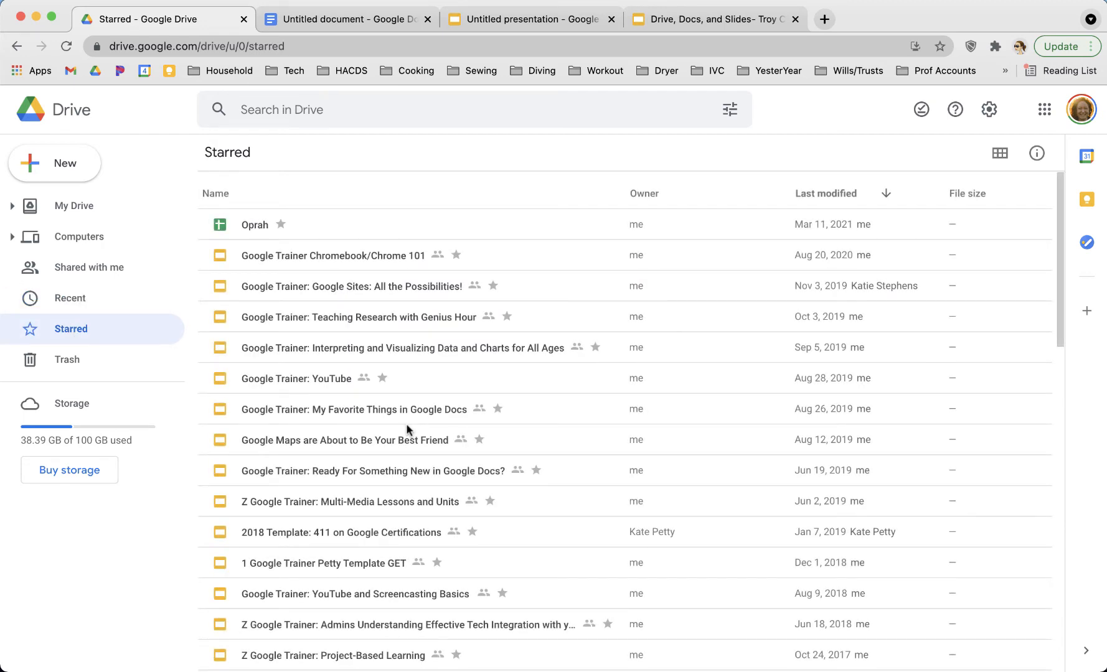
{"action": "scroll", "coordinate": [406, 425], "scroll_direction": "down", "scroll_amount": 15}
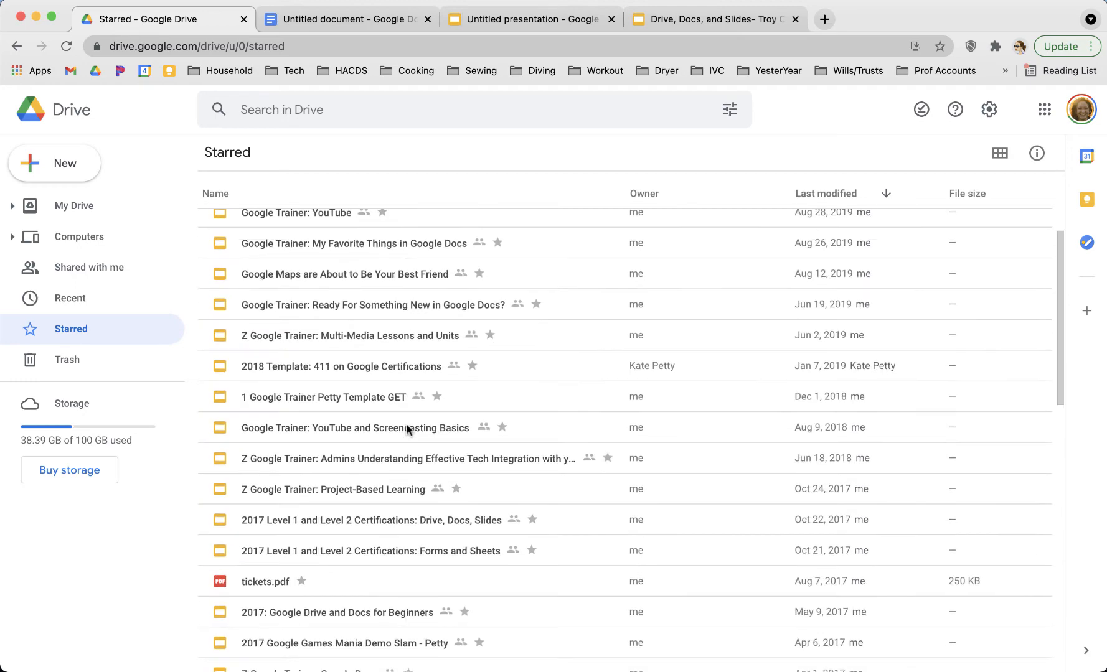
{"action": "scroll", "coordinate": [406, 428], "scroll_direction": "down", "scroll_amount": 1}
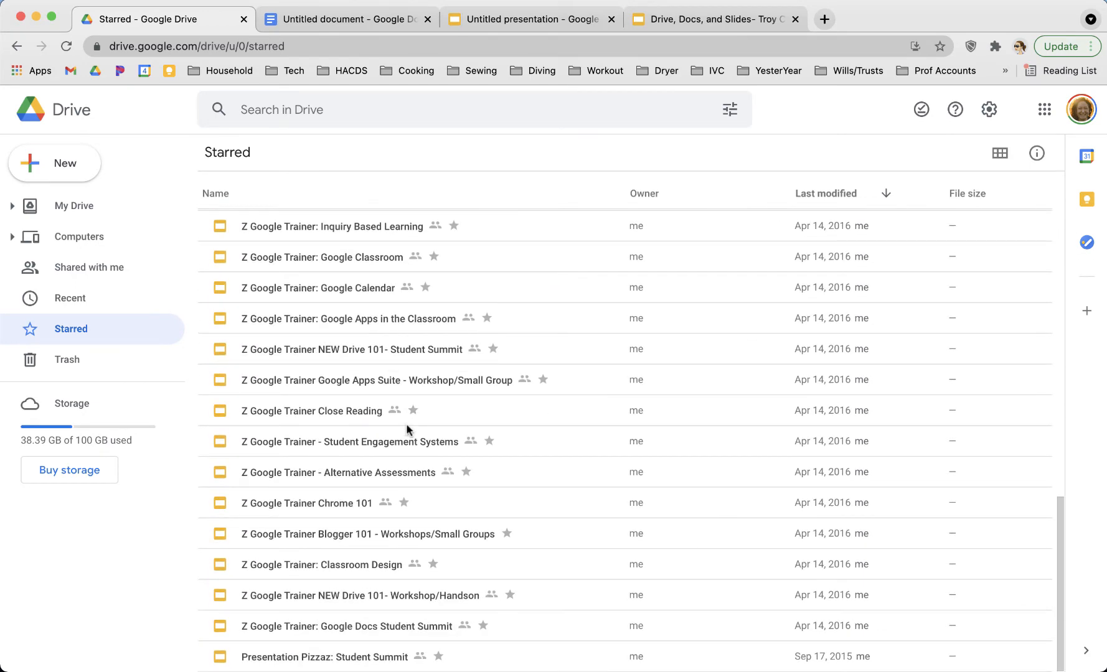
{"action": "scroll", "coordinate": [408, 430], "scroll_direction": "up", "scroll_amount": 15}
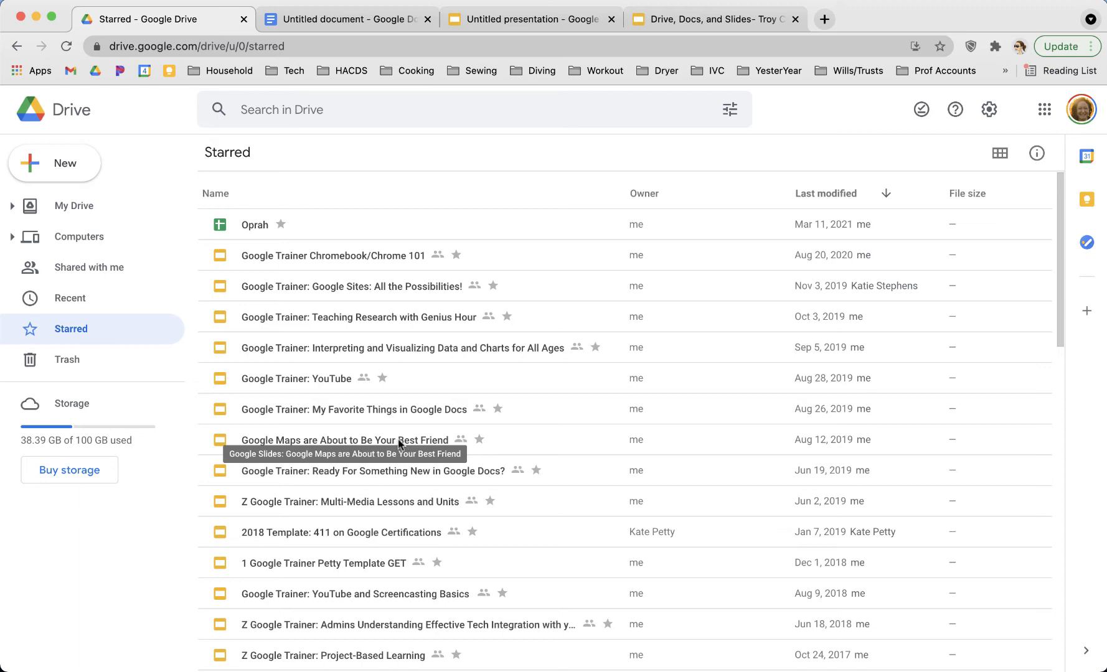
Check the trash for deleted items, and look through the folders listed in My Drive
{"action": "left_click", "coordinate": [72, 367]}
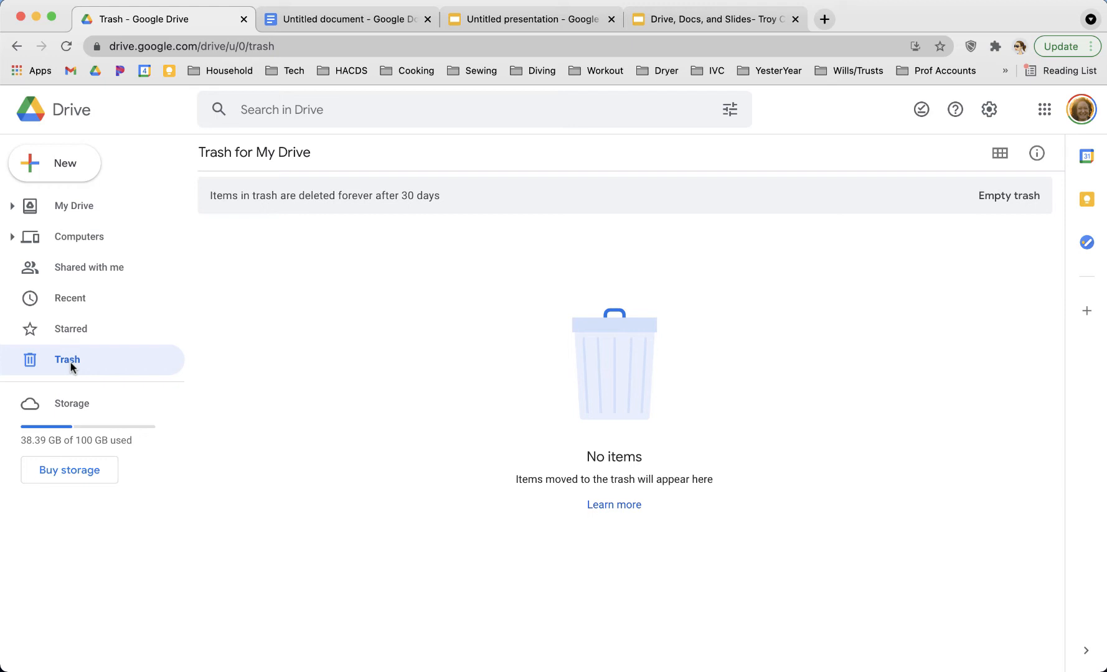
{"action": "left_click", "coordinate": [51, 216]}
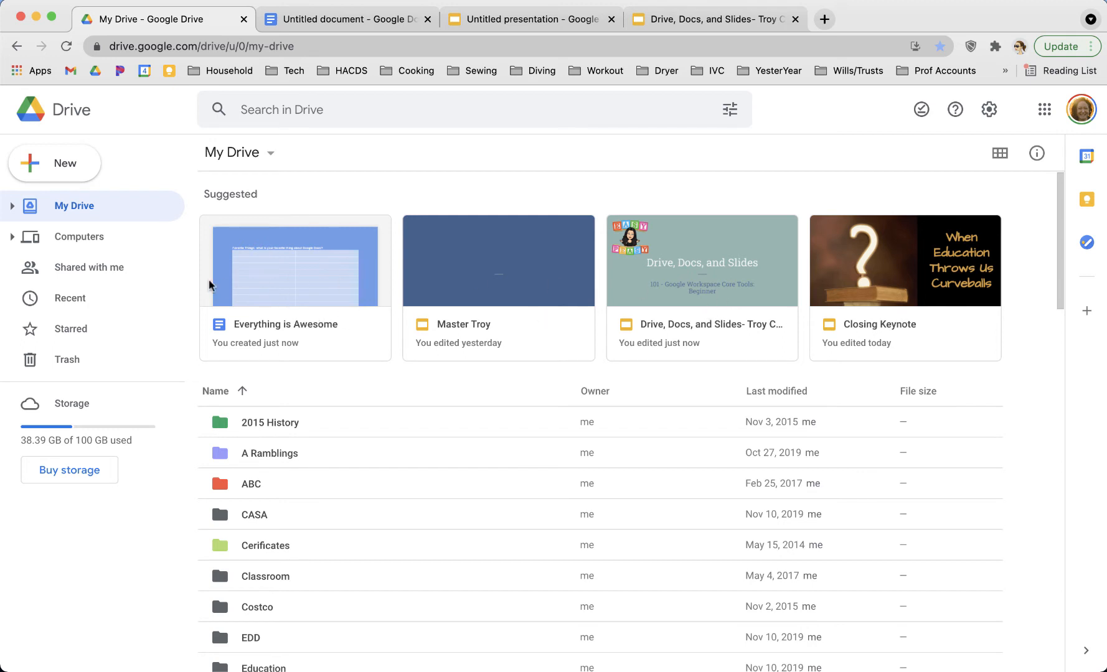
{"action": "scroll", "coordinate": [403, 557], "scroll_direction": "down", "scroll_amount": 3}
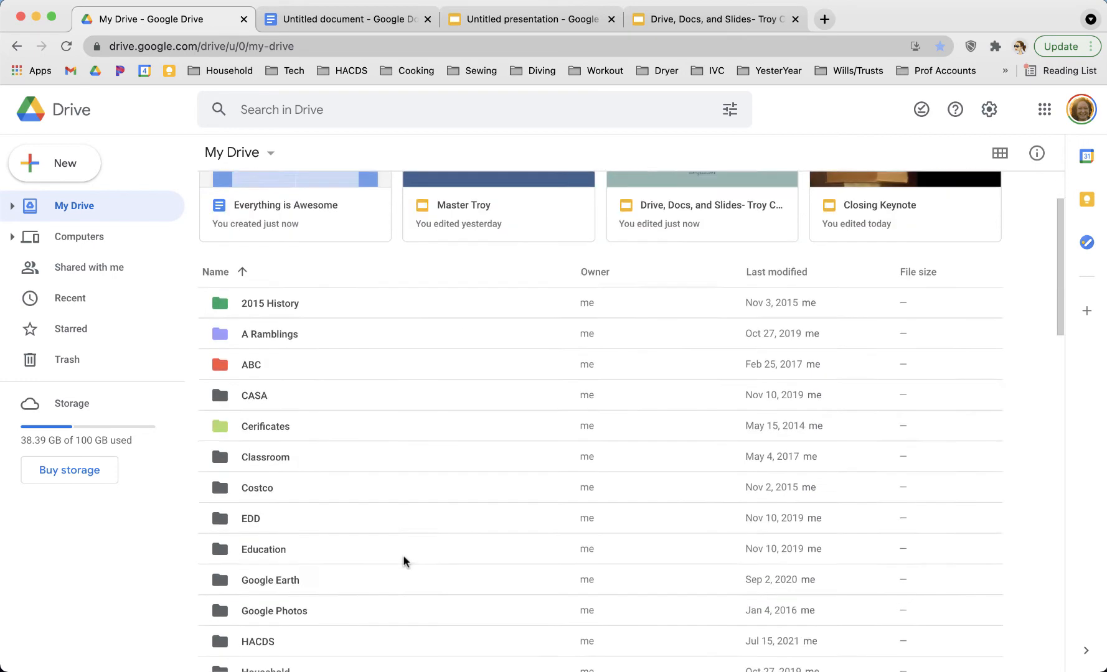
{"action": "scroll", "coordinate": [403, 557], "scroll_direction": "up", "scroll_amount": 2}
{"action": "scroll", "coordinate": [403, 558], "scroll_direction": "down", "scroll_amount": 3}
{"action": "scroll", "coordinate": [405, 561], "scroll_direction": "up", "scroll_amount": 2}
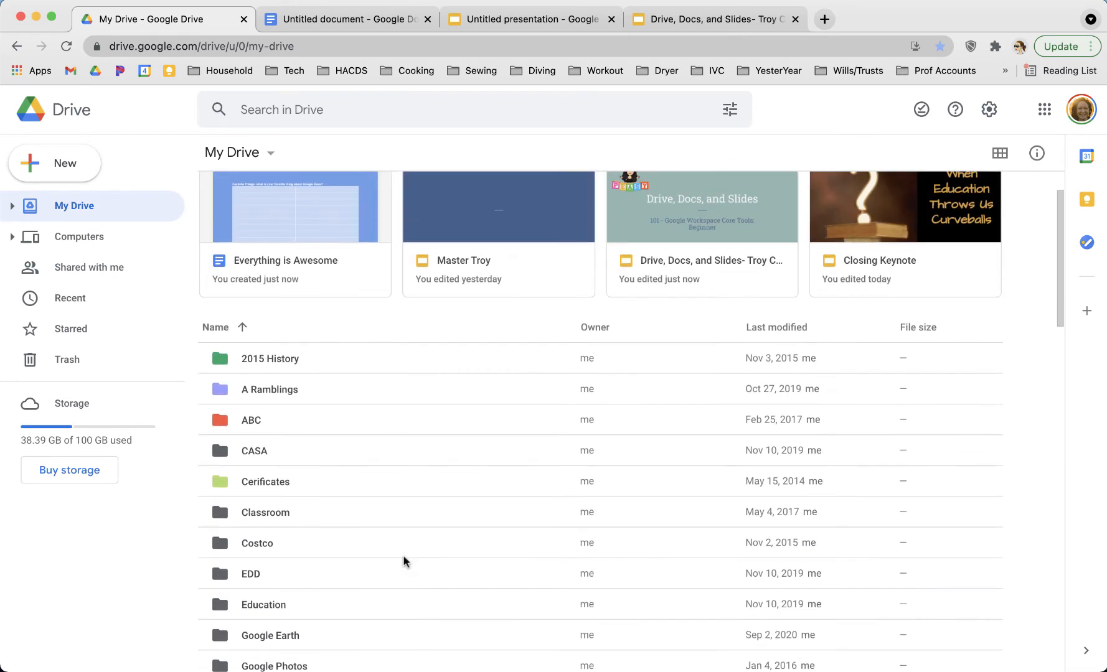
{"action": "scroll", "coordinate": [404, 560], "scroll_direction": "down", "scroll_amount": 15}
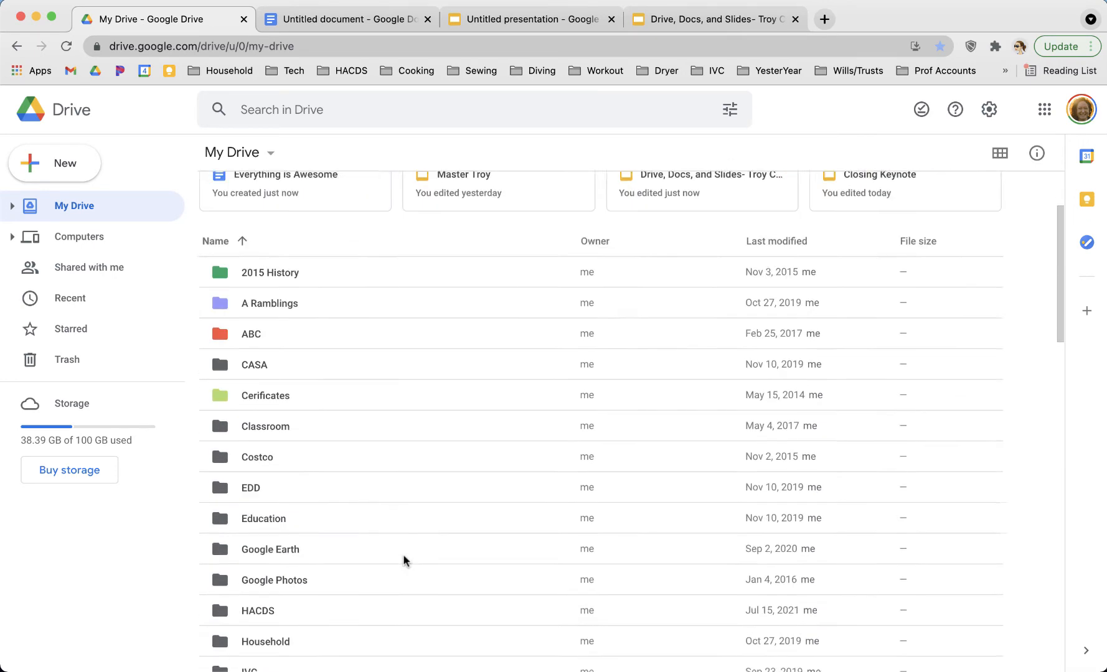
{"action": "scroll", "coordinate": [403, 559], "scroll_direction": "up", "scroll_amount": 15}
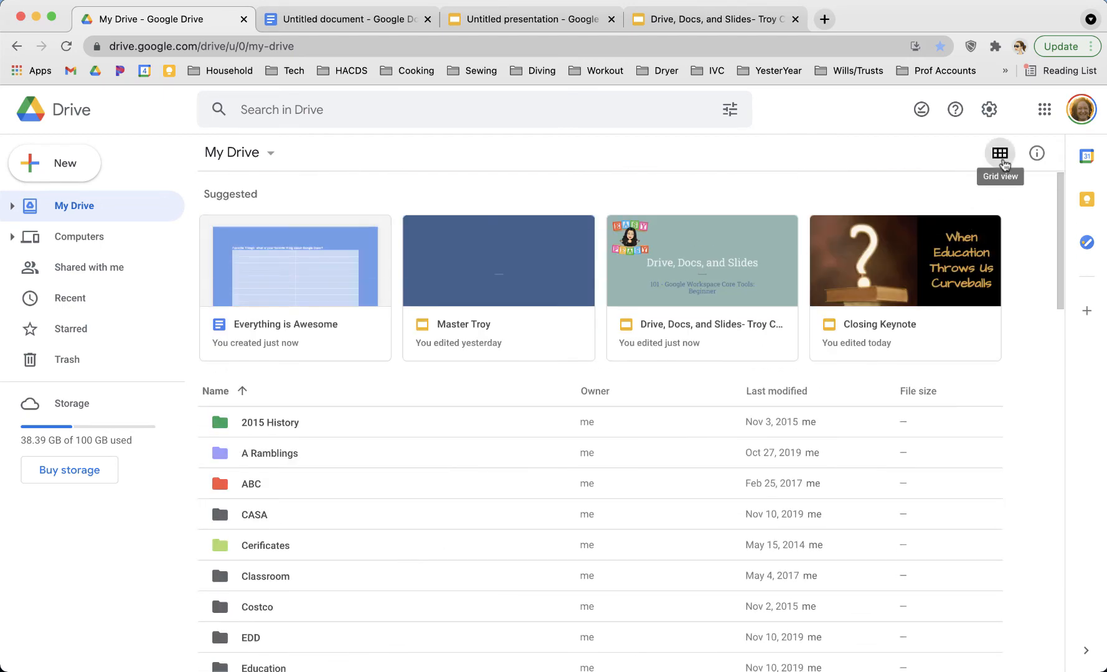
Show My Drive in grid view, look through the folder tiles and file thumbnails, and restore the list view
{"action": "left_click", "coordinate": [1000, 156]}
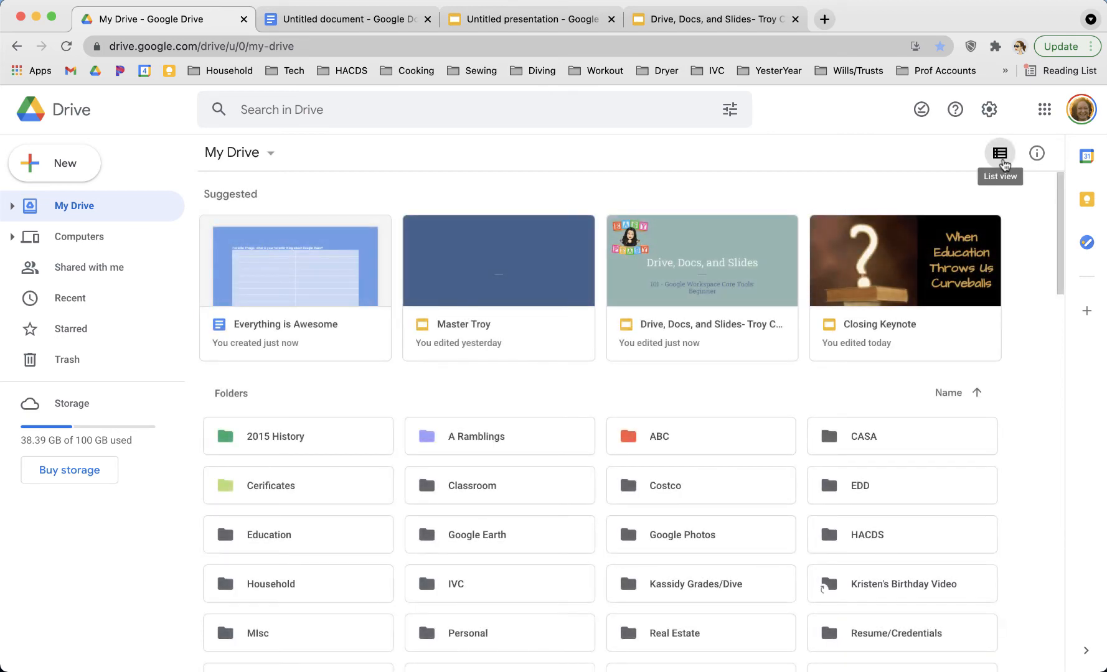
{"action": "scroll", "coordinate": [480, 497], "scroll_direction": "down", "scroll_amount": 10}
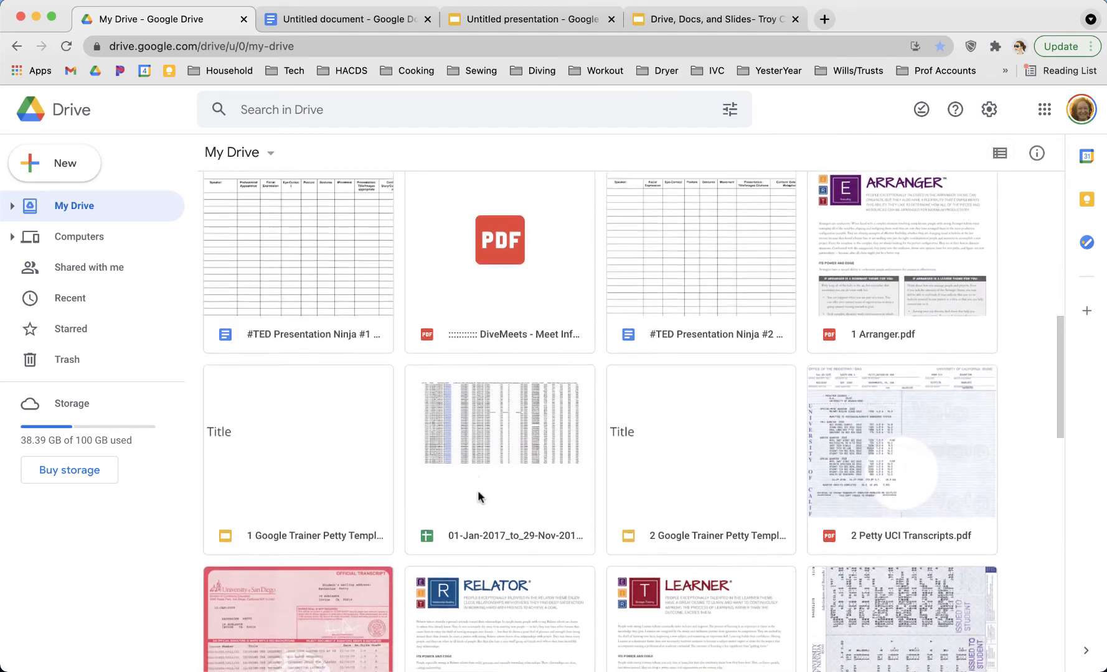
{"action": "scroll", "coordinate": [480, 497], "scroll_direction": "down", "scroll_amount": 3}
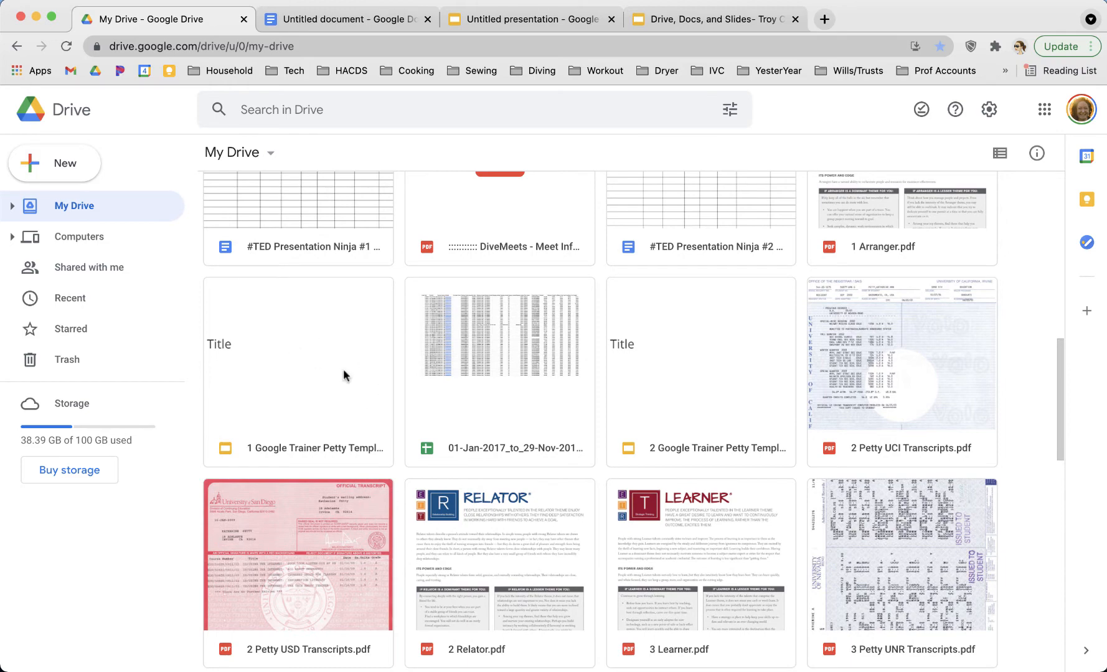
{"action": "scroll", "coordinate": [751, 452], "scroll_direction": "down", "scroll_amount": 7}
{"action": "scroll", "coordinate": [752, 454], "scroll_direction": "down", "scroll_amount": 2}
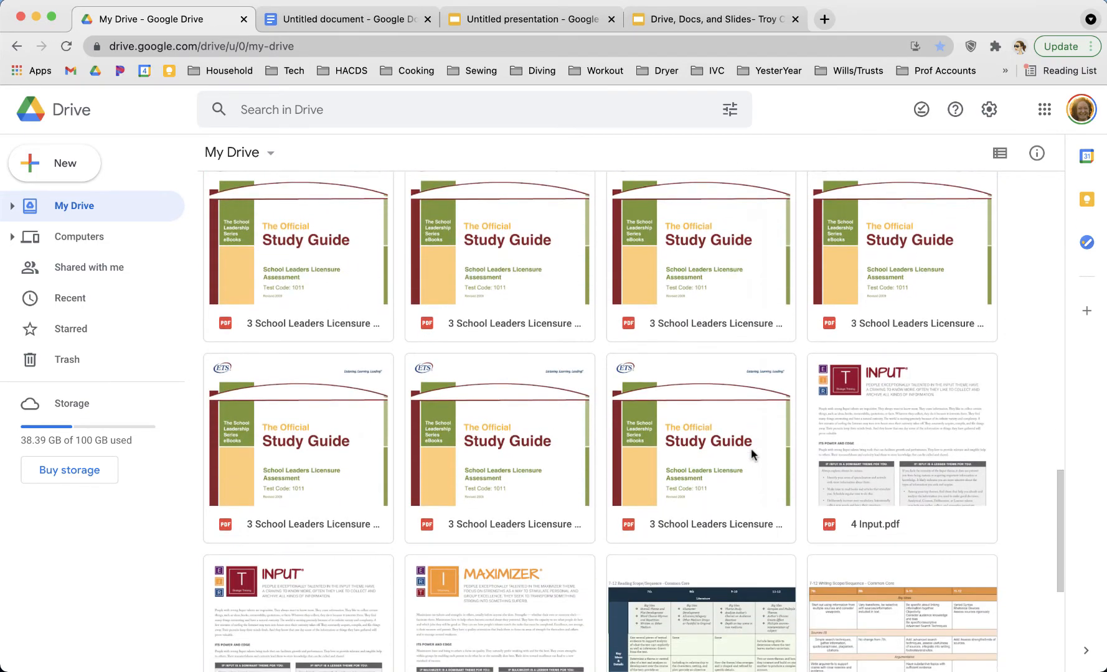
{"action": "scroll", "coordinate": [752, 454], "scroll_direction": "up", "scroll_amount": 15}
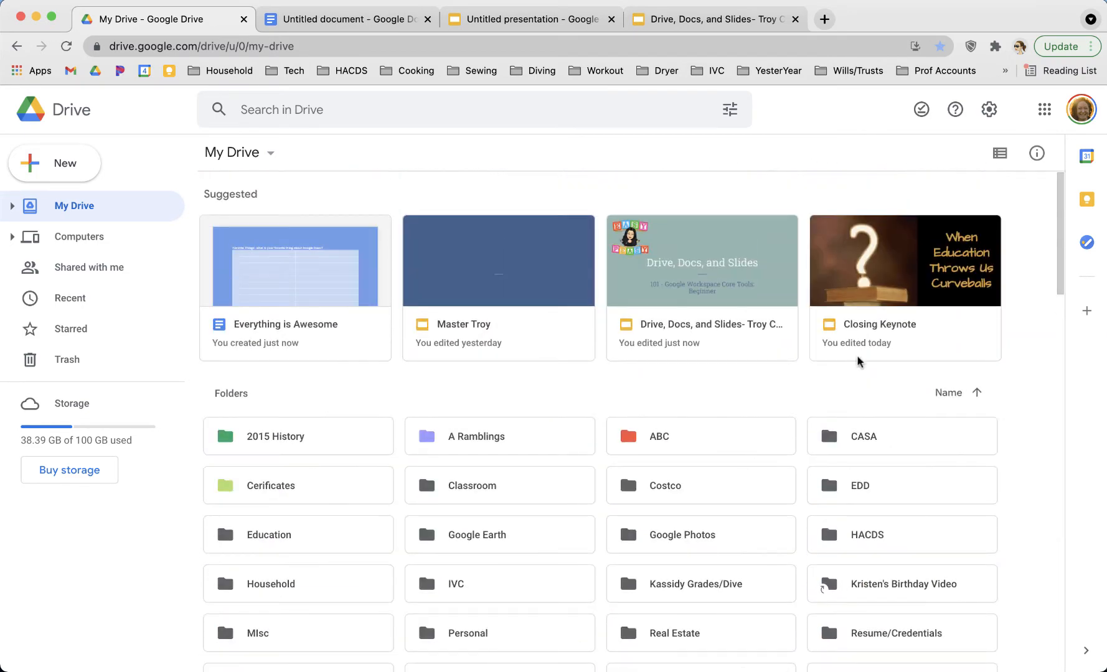
{"action": "left_click", "coordinate": [999, 153]}
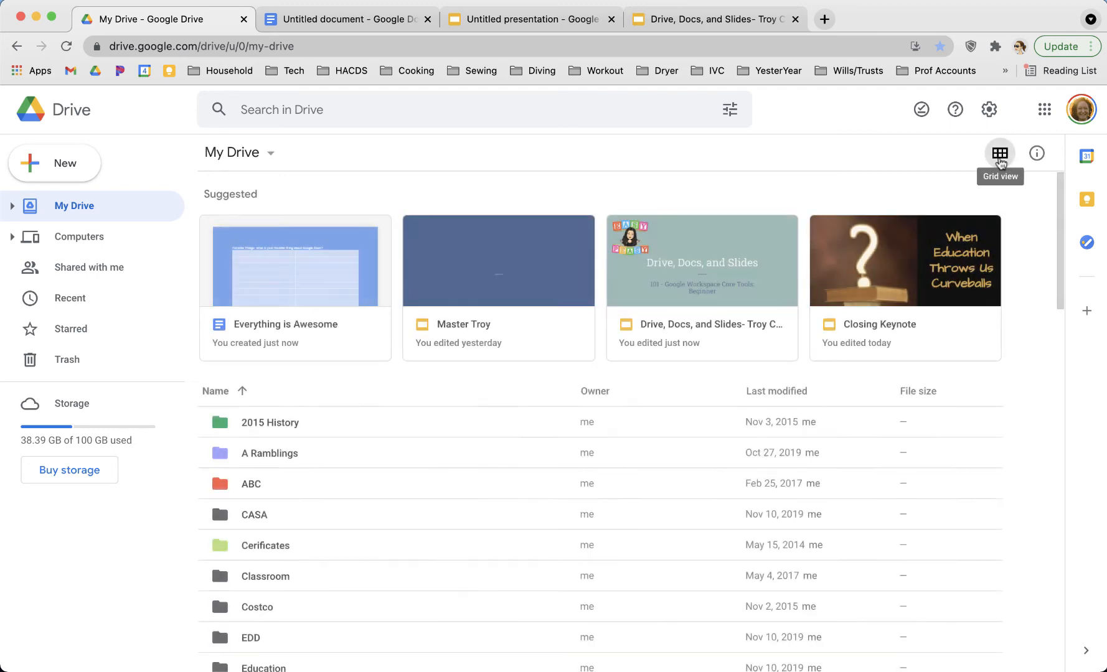
{"action": "scroll", "coordinate": [488, 483], "scroll_direction": "down", "scroll_amount": 8}
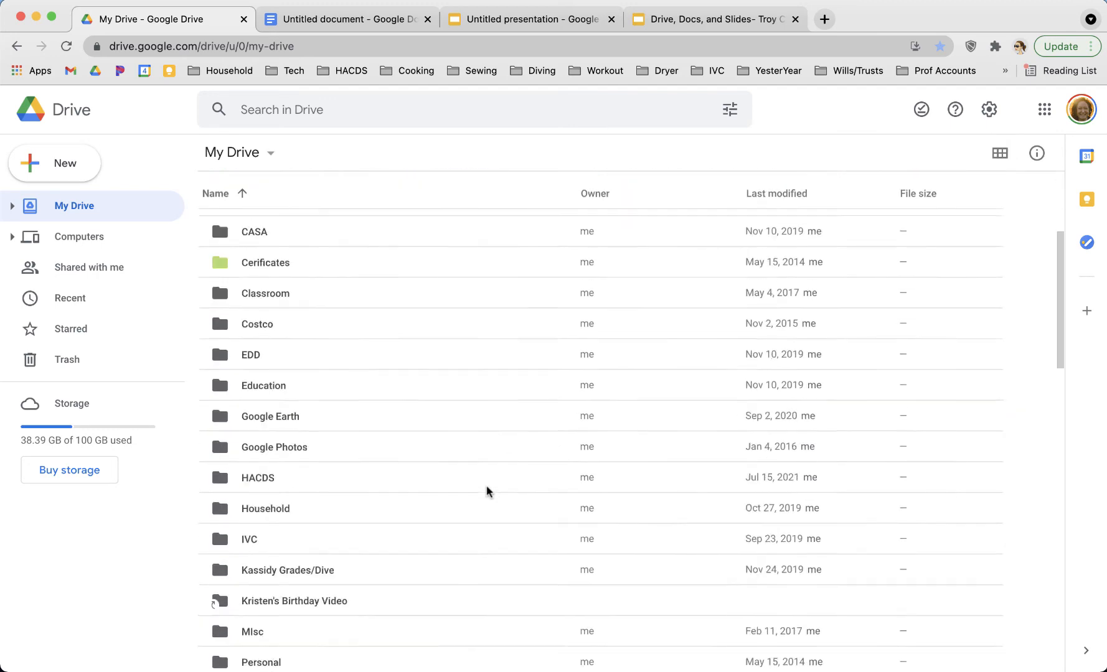
{"action": "scroll", "coordinate": [486, 490], "scroll_direction": "up", "scroll_amount": 8}
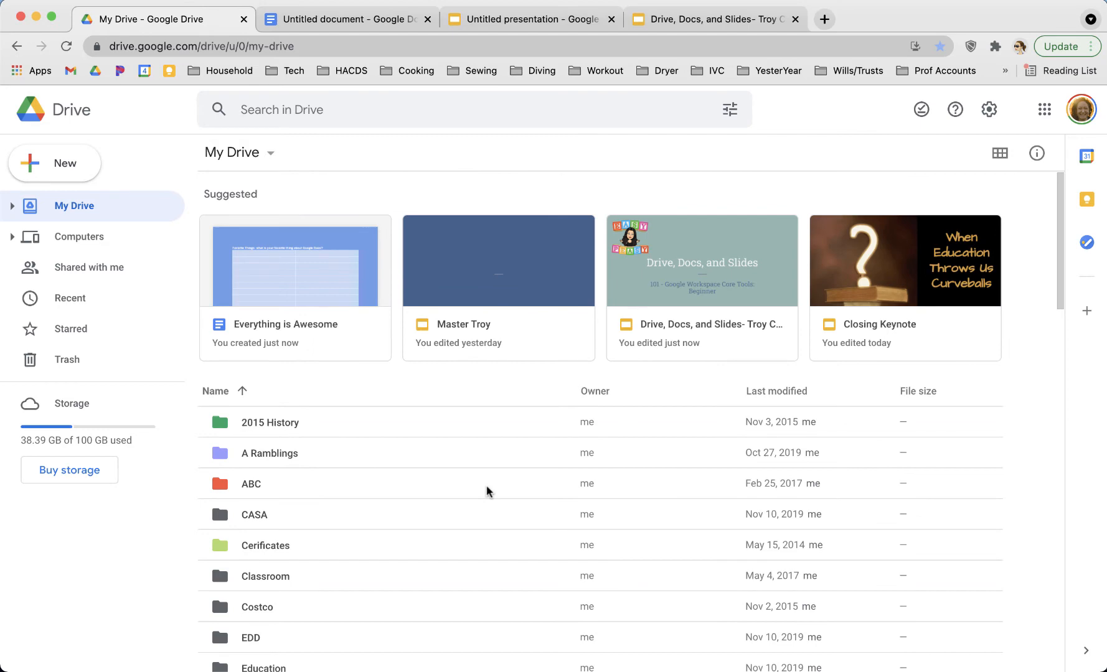
View the details of the #TED Presentation Ninja #1 Rubric document, including its type, size, location, owner and dates
{"action": "scroll", "coordinate": [316, 494], "scroll_direction": "down", "scroll_amount": 15}
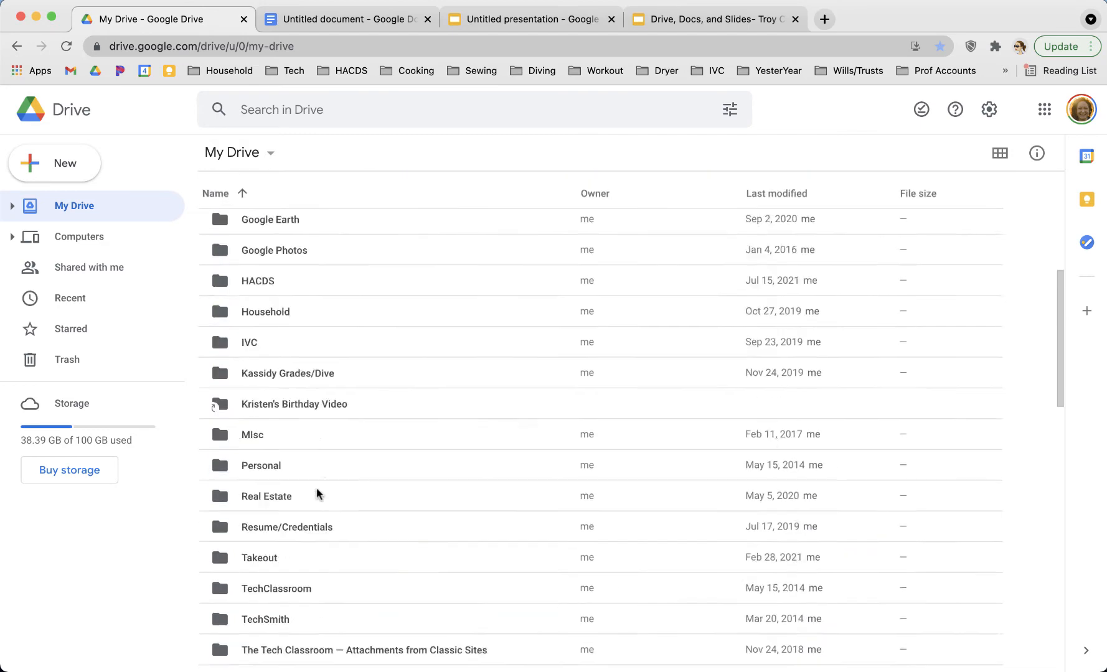
{"action": "scroll", "coordinate": [317, 495], "scroll_direction": "up", "scroll_amount": 3}
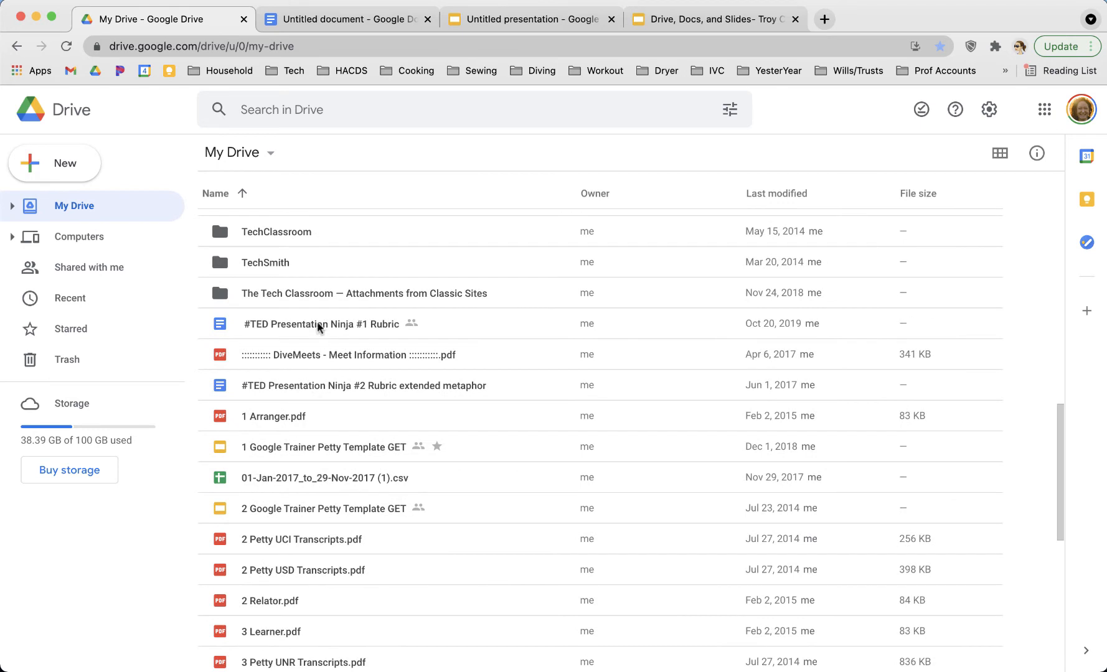
{"action": "left_click", "coordinate": [317, 325]}
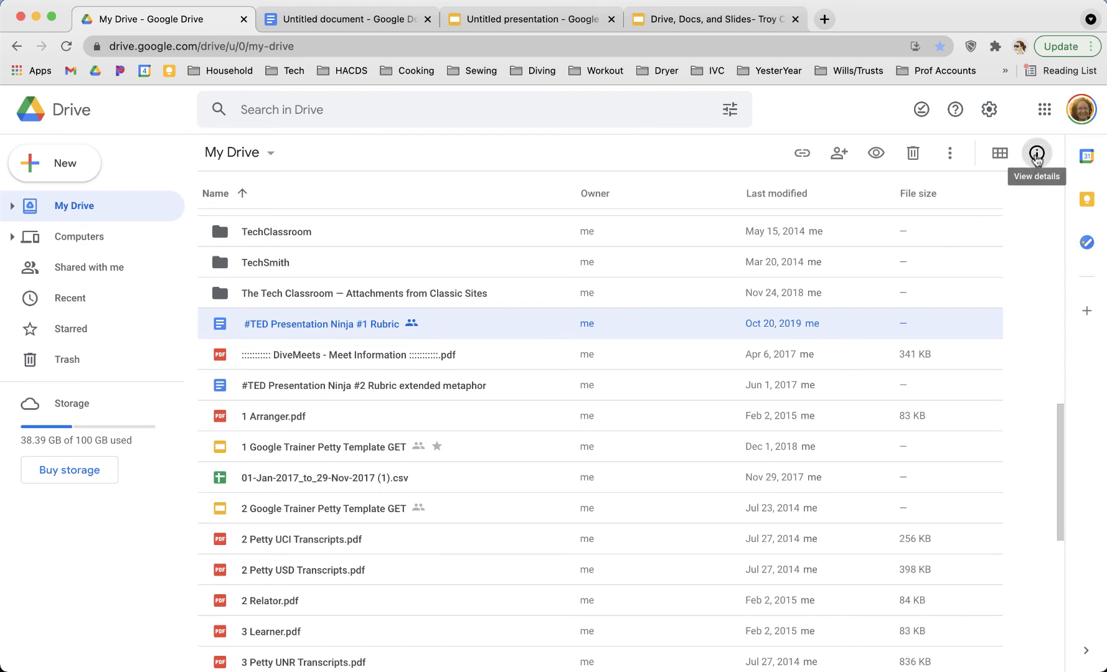
{"action": "left_click", "coordinate": [1037, 154]}
{"action": "scroll", "coordinate": [942, 500], "scroll_direction": "down", "scroll_amount": 5}
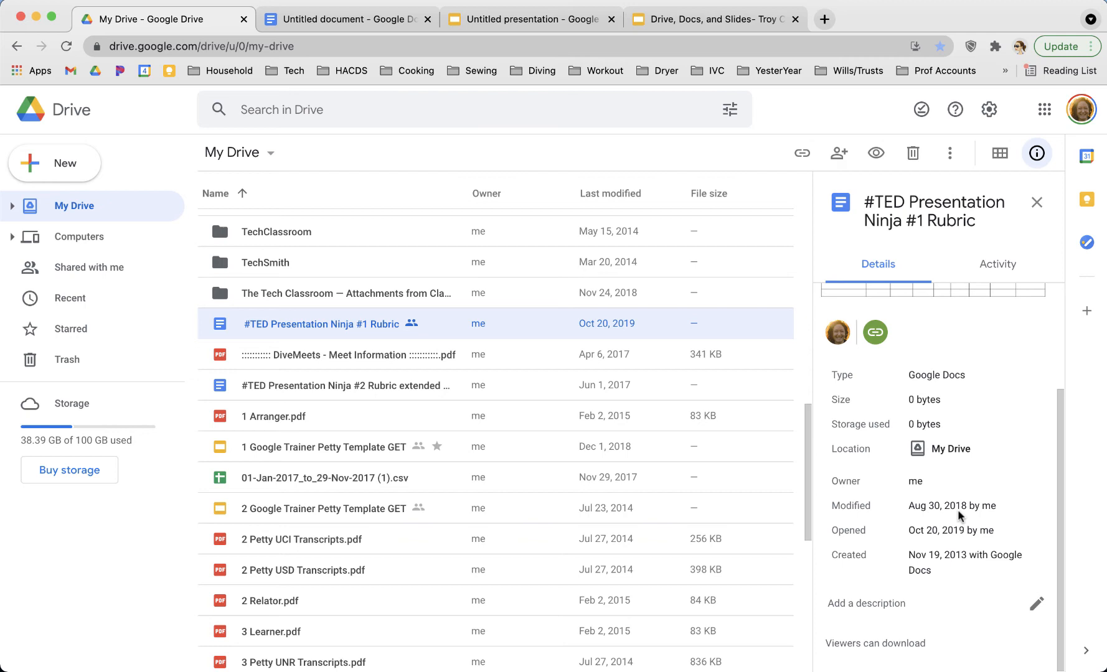
{"action": "scroll", "coordinate": [947, 542], "scroll_direction": "up", "scroll_amount": 3}
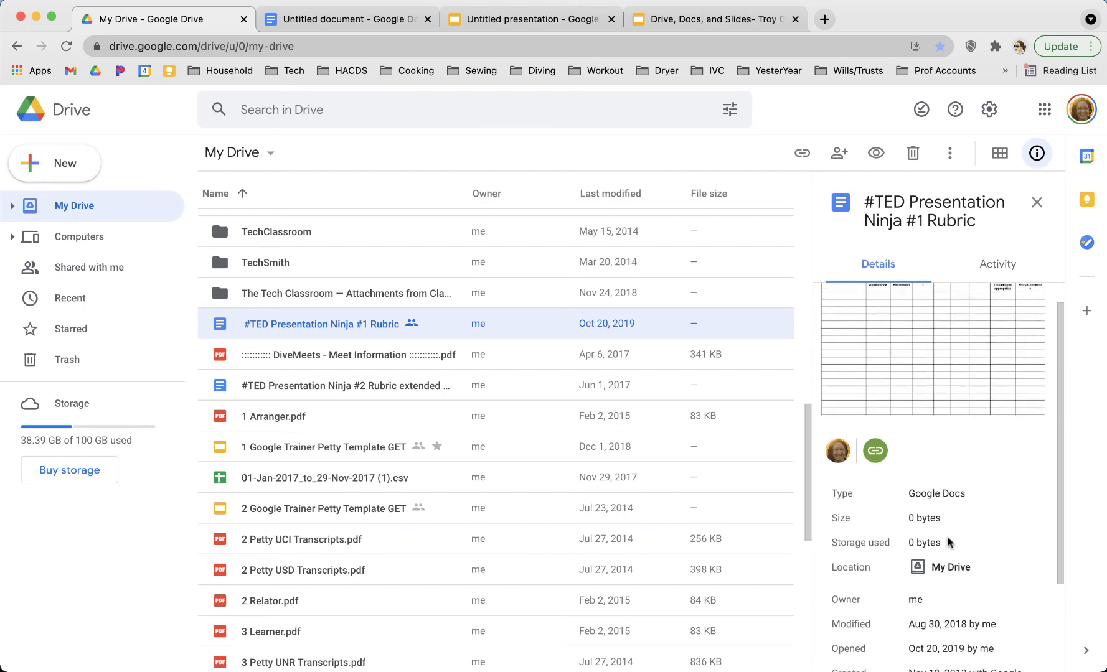
{"action": "scroll", "coordinate": [947, 541], "scroll_direction": "down", "scroll_amount": 3}
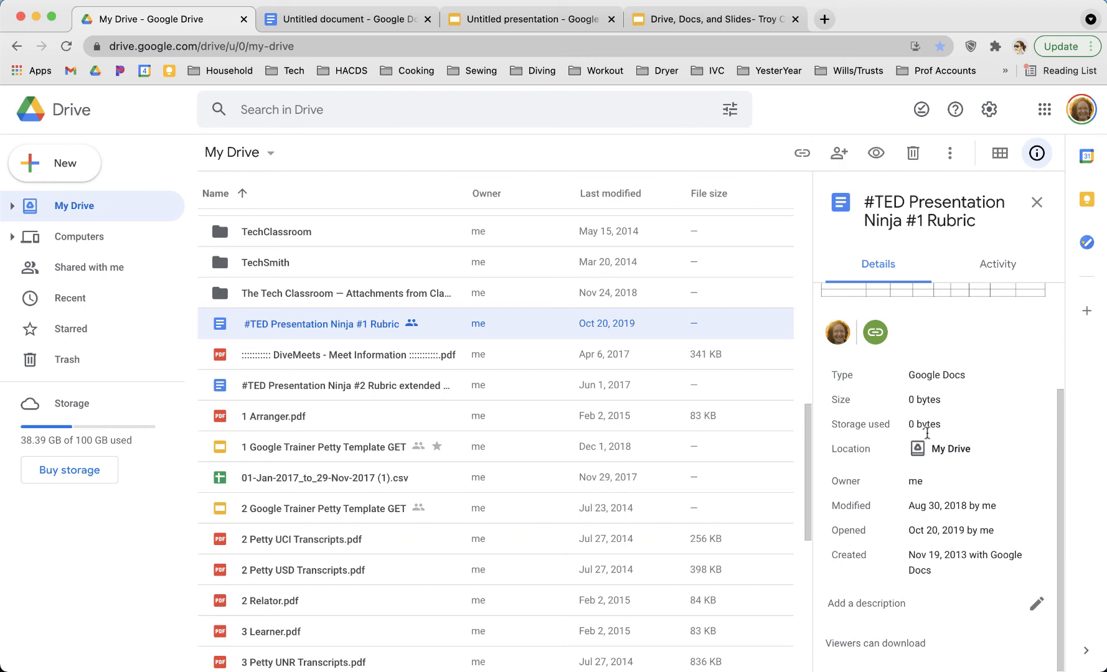
{"action": "mouse_move", "coordinate": [920, 424]}
Check the details of the DiveMeets - Meet Information PDF, hide the details and return to the beginning of My Drive
{"action": "left_click", "coordinate": [330, 359]}
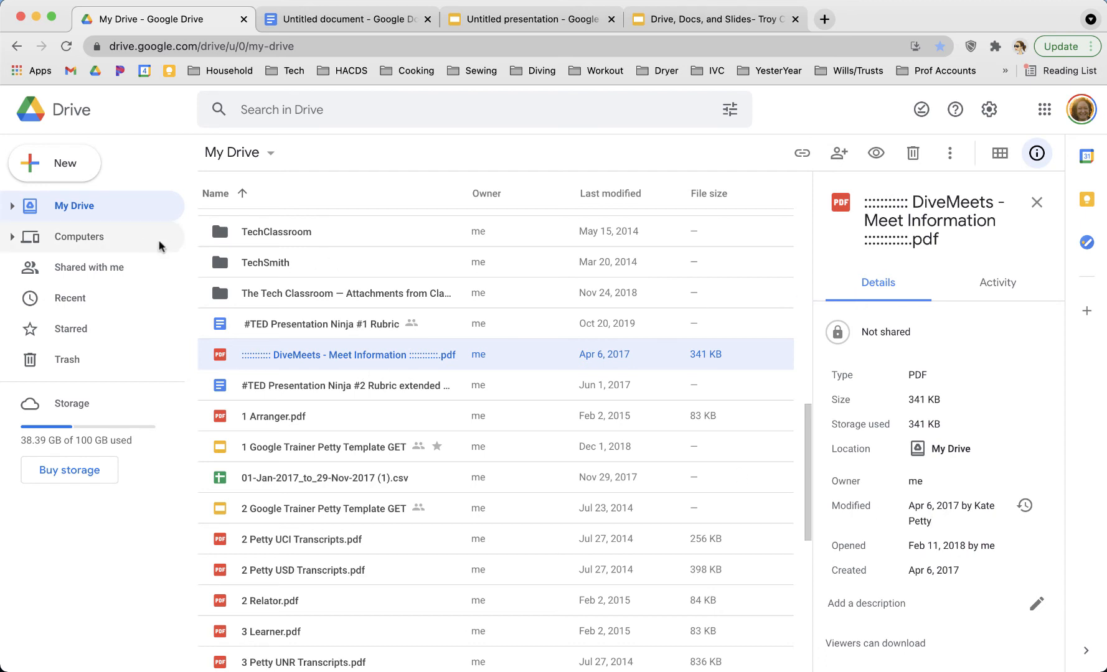
{"action": "scroll", "coordinate": [279, 265], "scroll_direction": "up", "scroll_amount": 15}
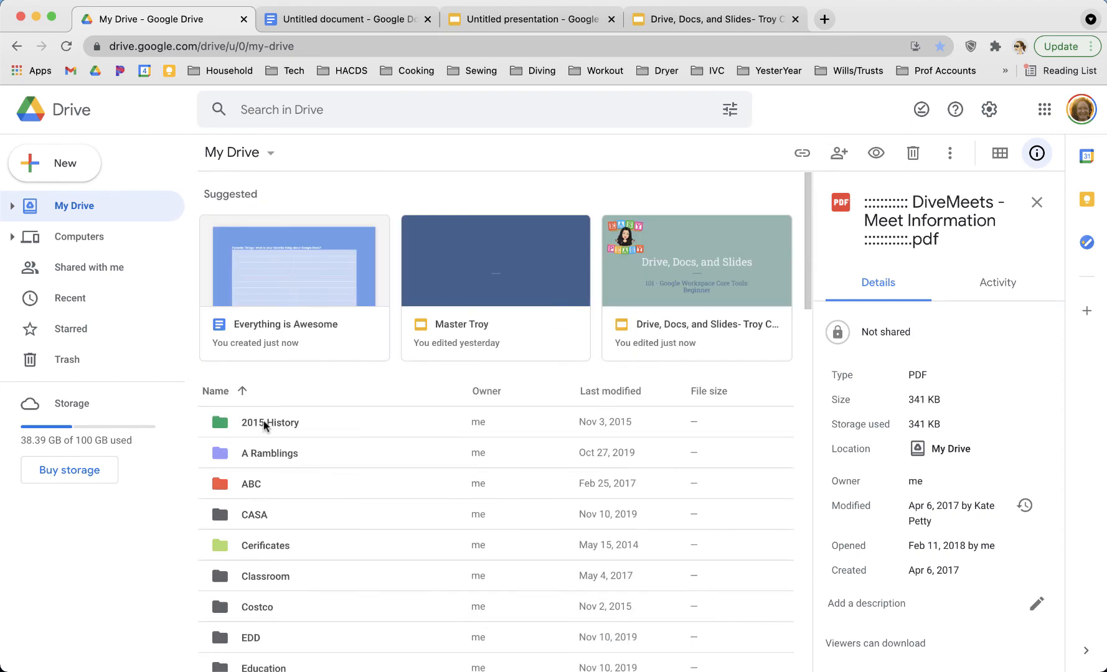
{"action": "left_click", "coordinate": [1037, 154]}
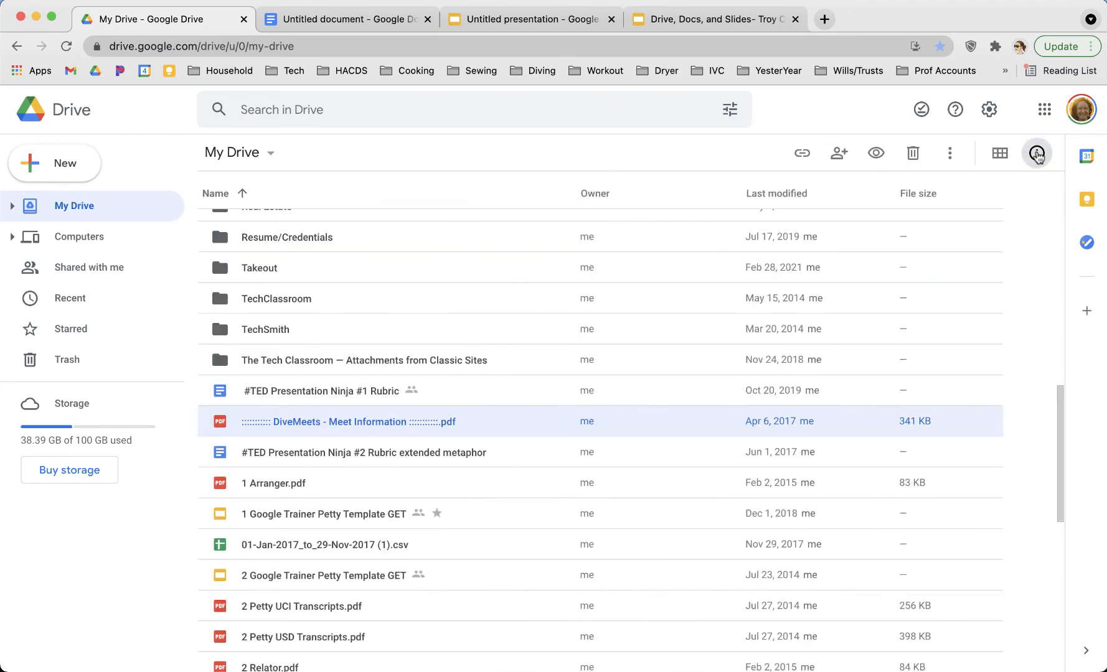
{"action": "left_click", "coordinate": [316, 293]}
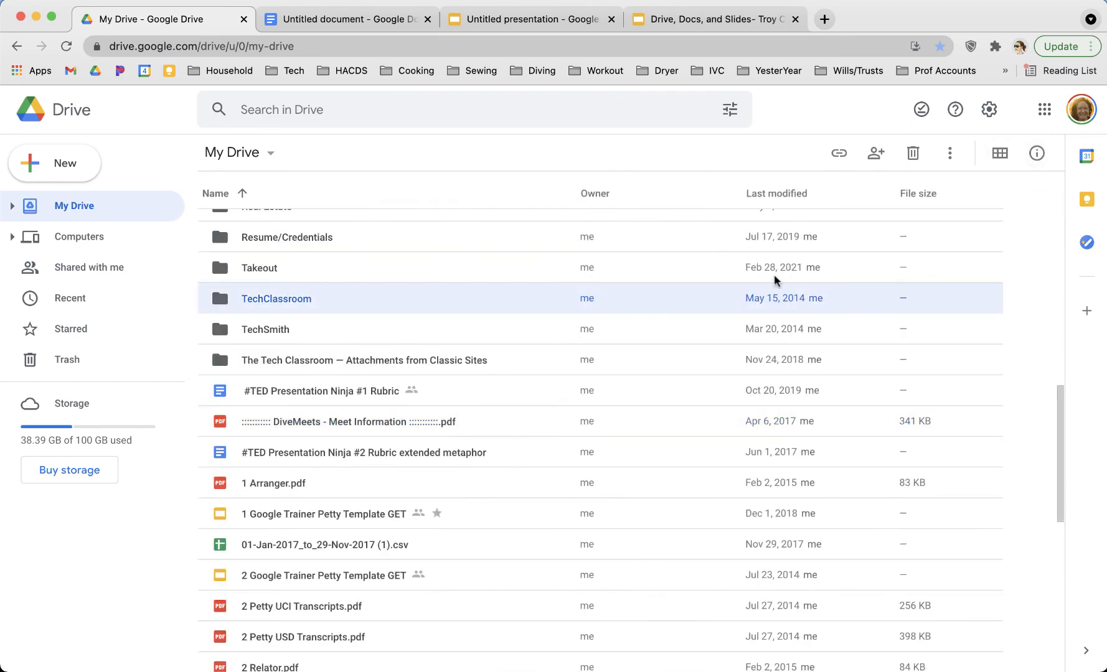
{"action": "scroll", "coordinate": [425, 339], "scroll_direction": "up", "scroll_amount": 15}
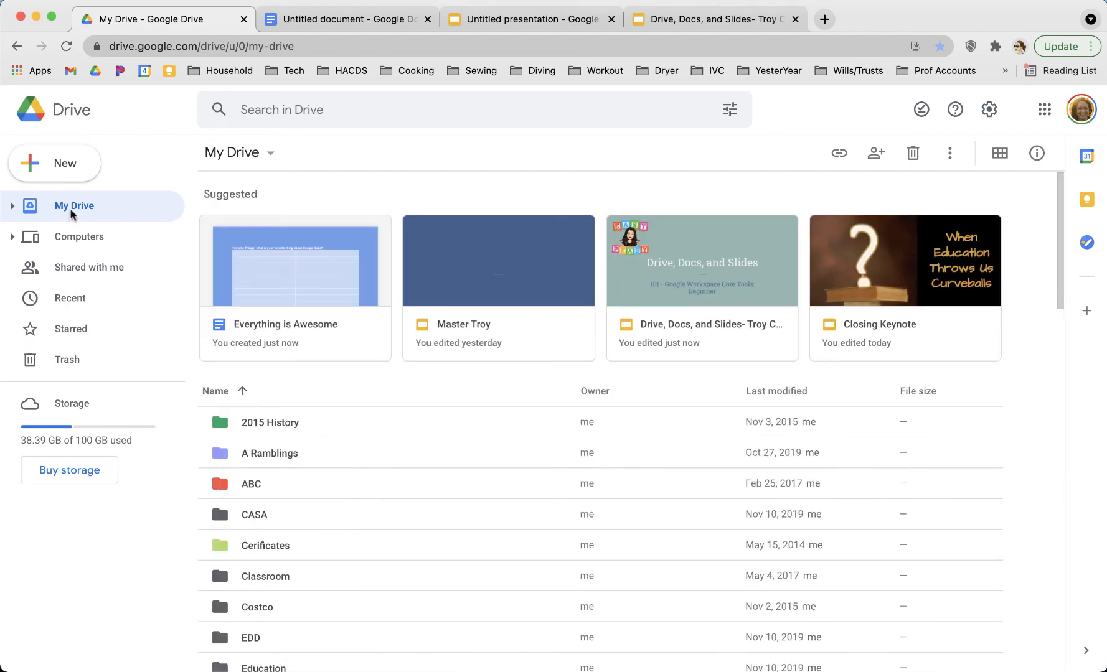
{"action": "left_click", "coordinate": [73, 214]}
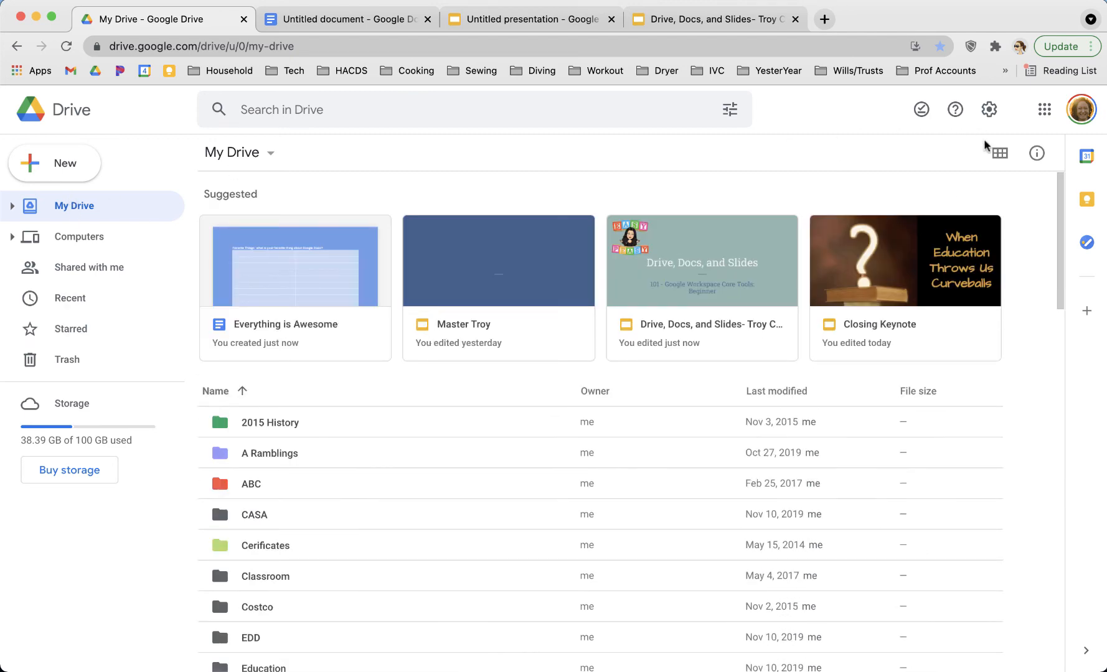
Review the general Drive settings for storage, upload conversion, language, offline access and density, and close them
{"action": "left_click", "coordinate": [989, 112]}
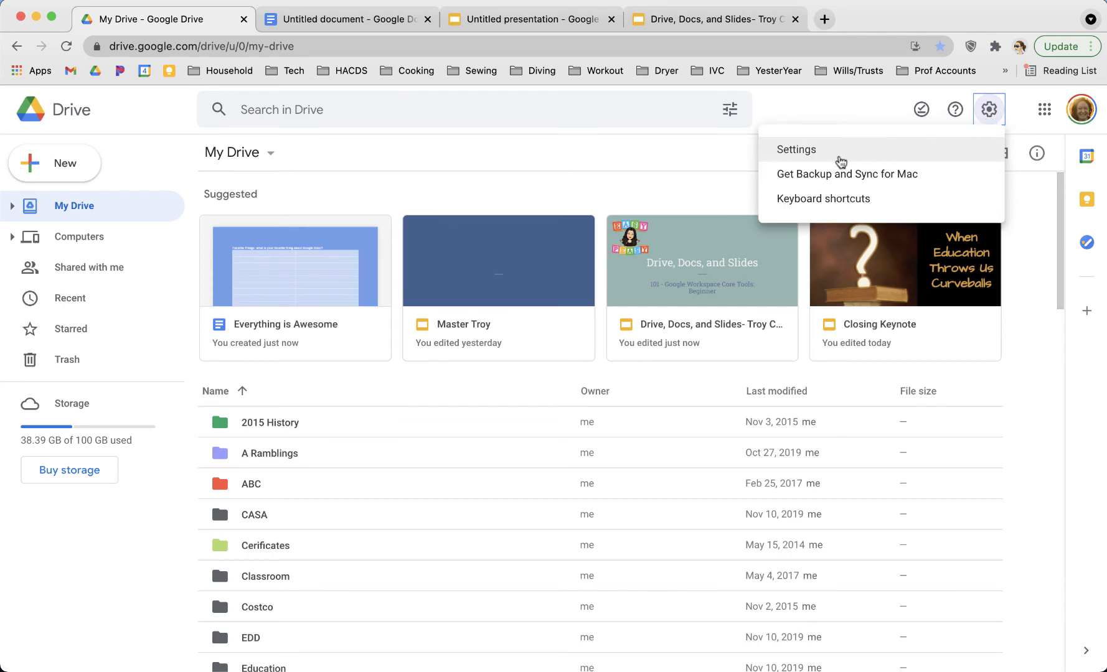
{"action": "left_click", "coordinate": [842, 156]}
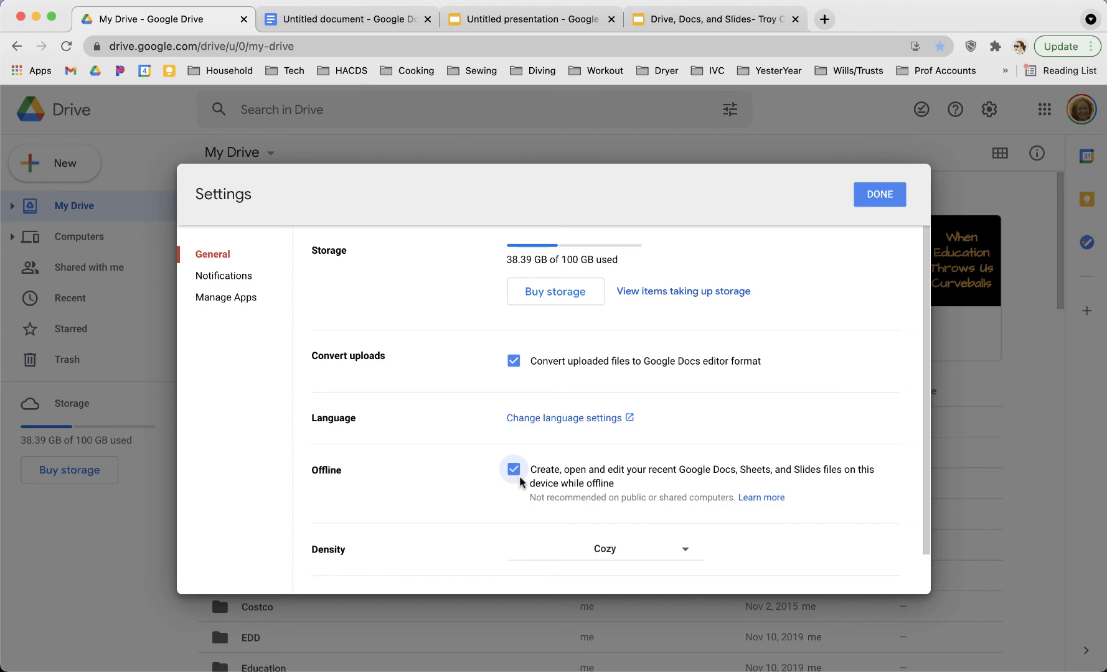
{"action": "left_click", "coordinate": [873, 202]}
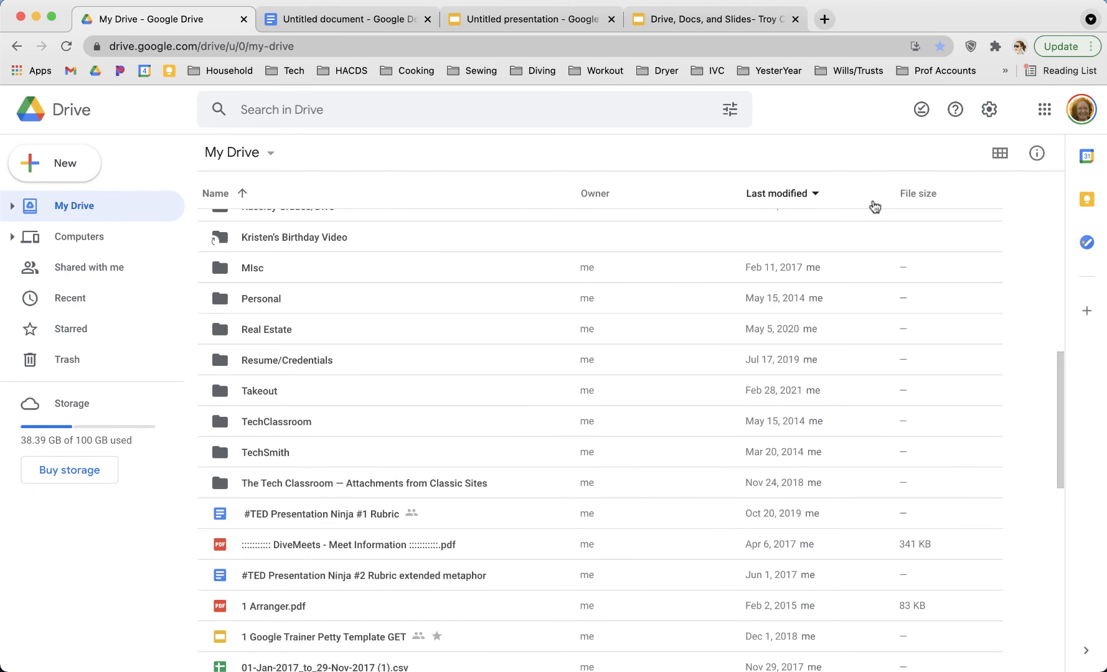
Find the #TED Presentation Ninja #1 Rubric document in My Drive and examine the actions available for it
{"action": "scroll", "coordinate": [304, 461], "scroll_direction": "up", "scroll_amount": 10}
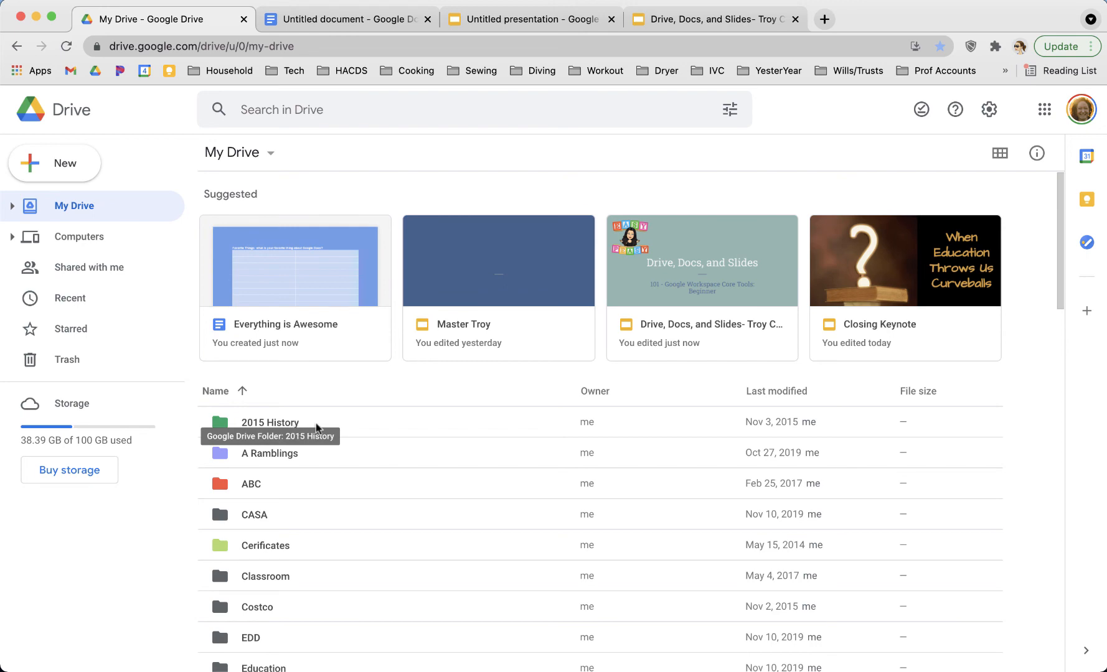
{"action": "scroll", "coordinate": [366, 447], "scroll_direction": "down", "scroll_amount": 3}
{"action": "scroll", "coordinate": [366, 447], "scroll_direction": "down", "scroll_amount": 10}
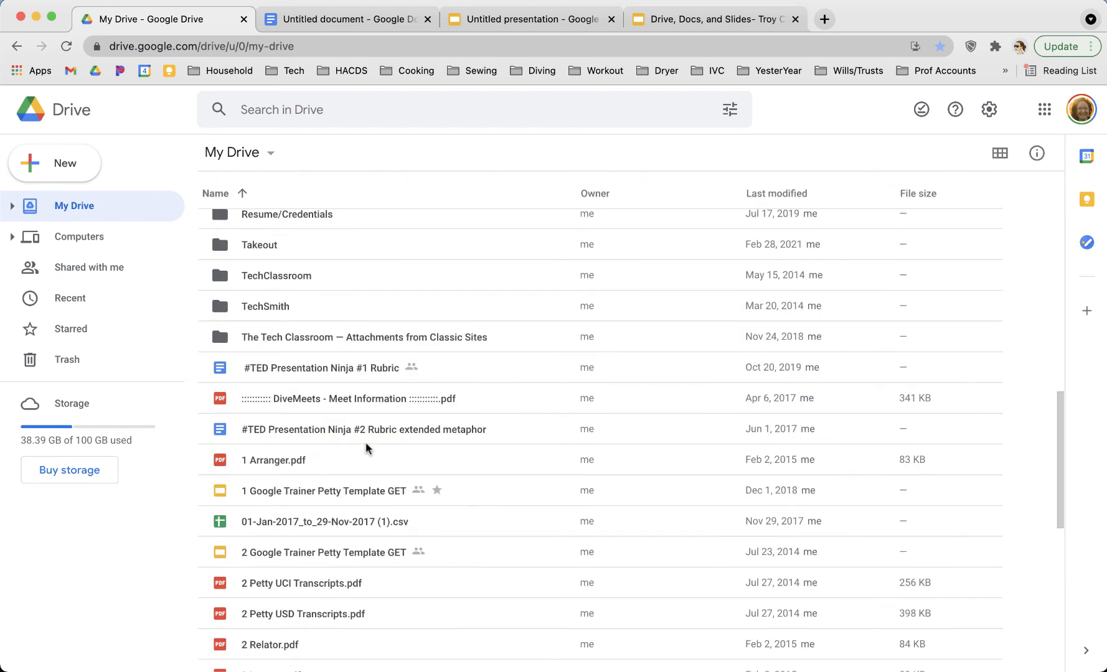
{"action": "left_click", "coordinate": [300, 368]}
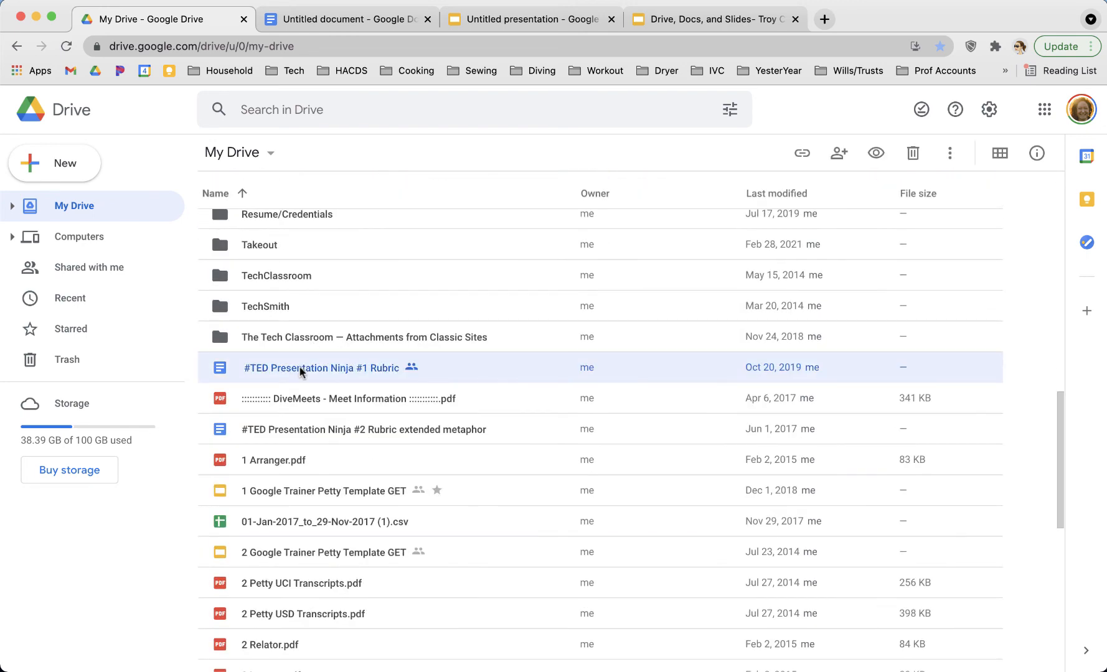
{"action": "right_click", "coordinate": [299, 368]}
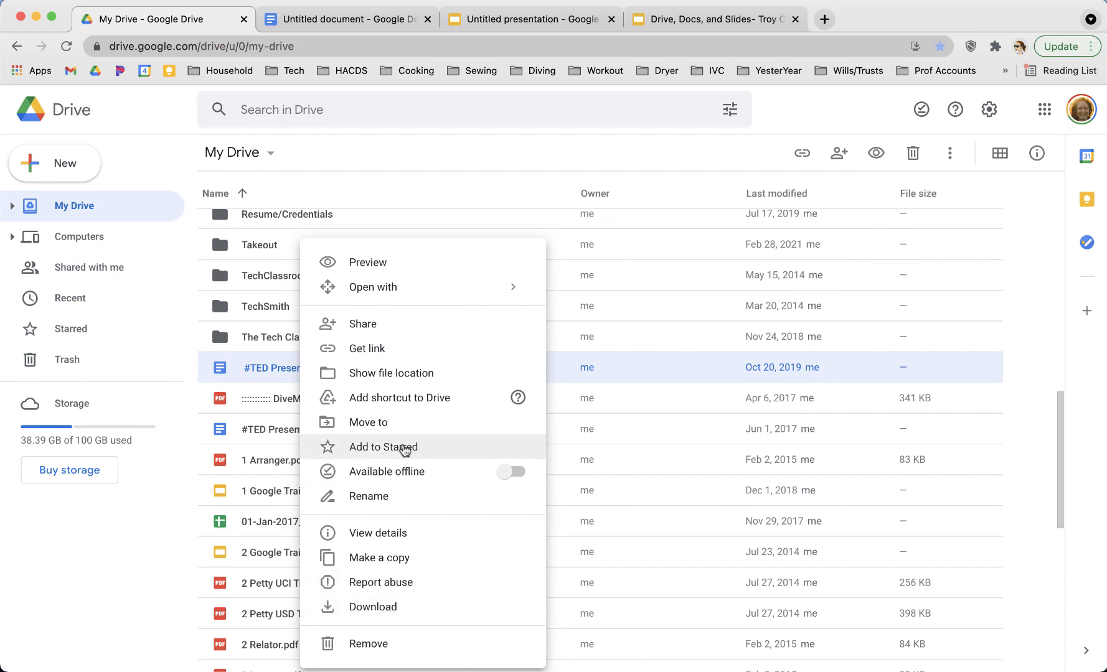
Dismiss the document's list of actions and select the Classroom folder in My Drive
{"action": "scroll", "coordinate": [255, 376], "scroll_direction": "up", "scroll_amount": 15}
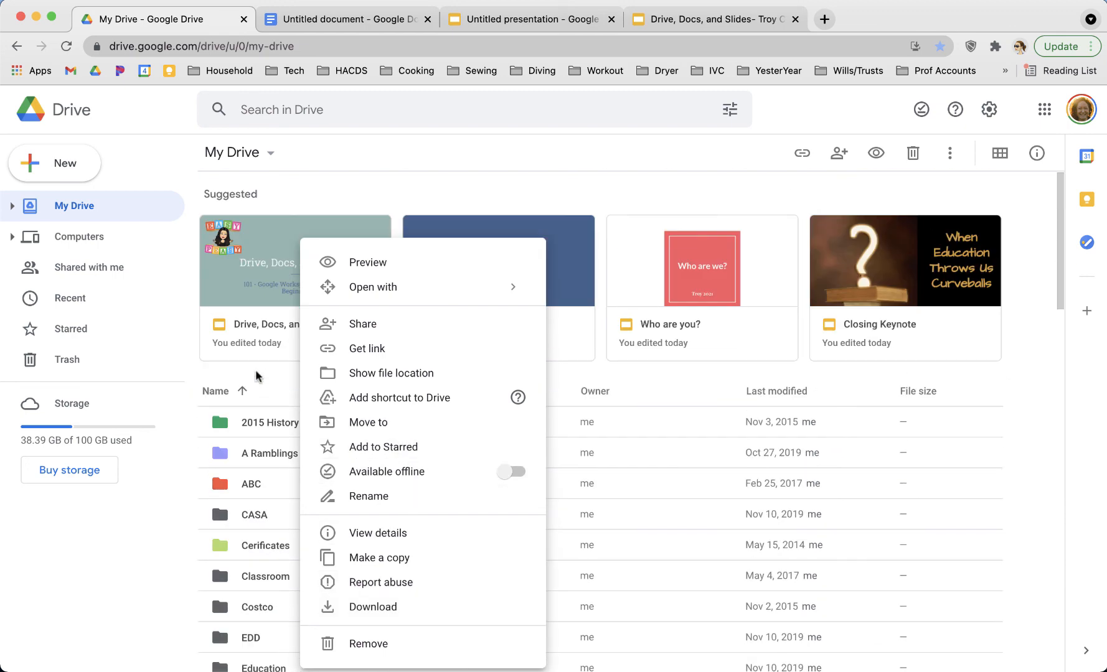
{"action": "scroll", "coordinate": [258, 423], "scroll_direction": "down", "scroll_amount": 2}
{"action": "left_click", "coordinate": [256, 399]}
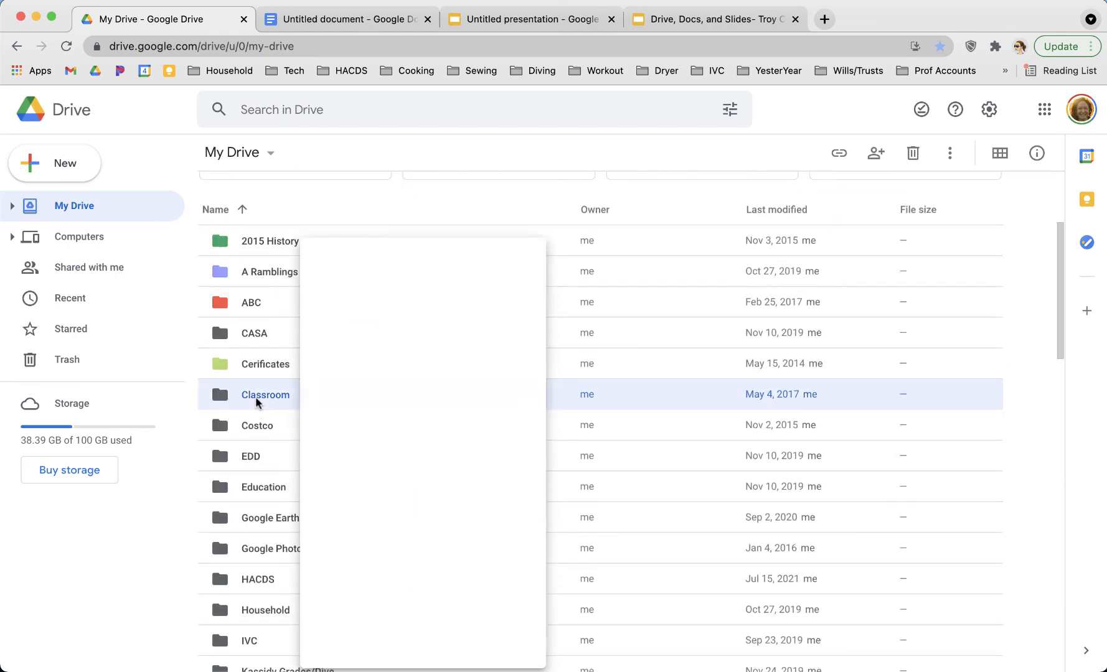
Change the color of the Classroom folder in My Drive to light orange
{"action": "right_click", "coordinate": [256, 401]}
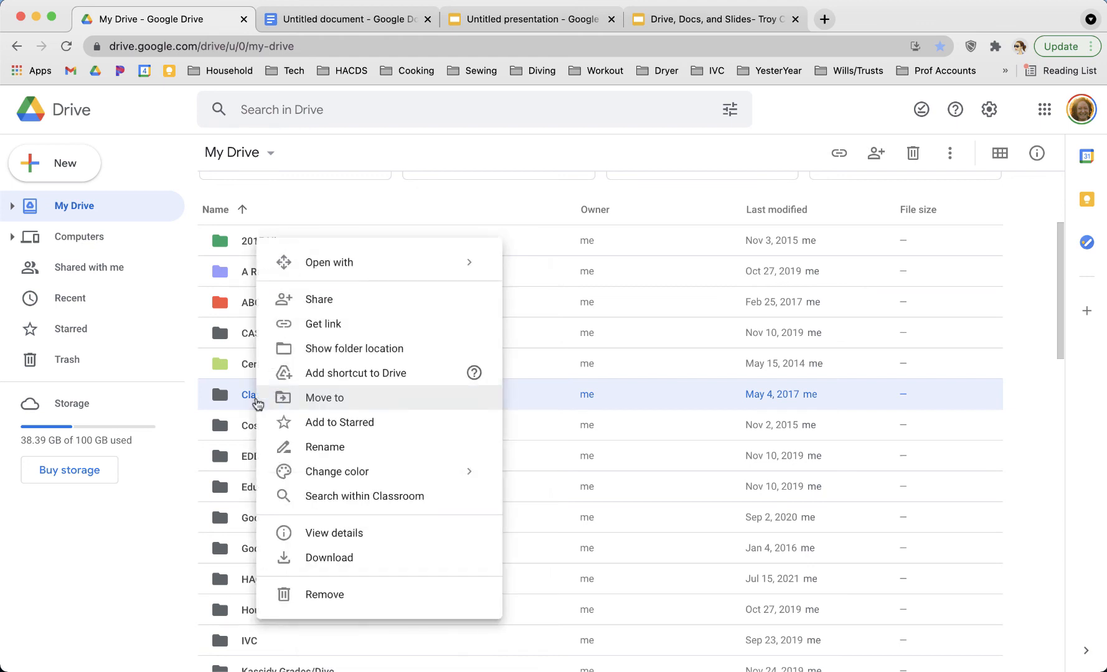
{"action": "mouse_move", "coordinate": [339, 482]}
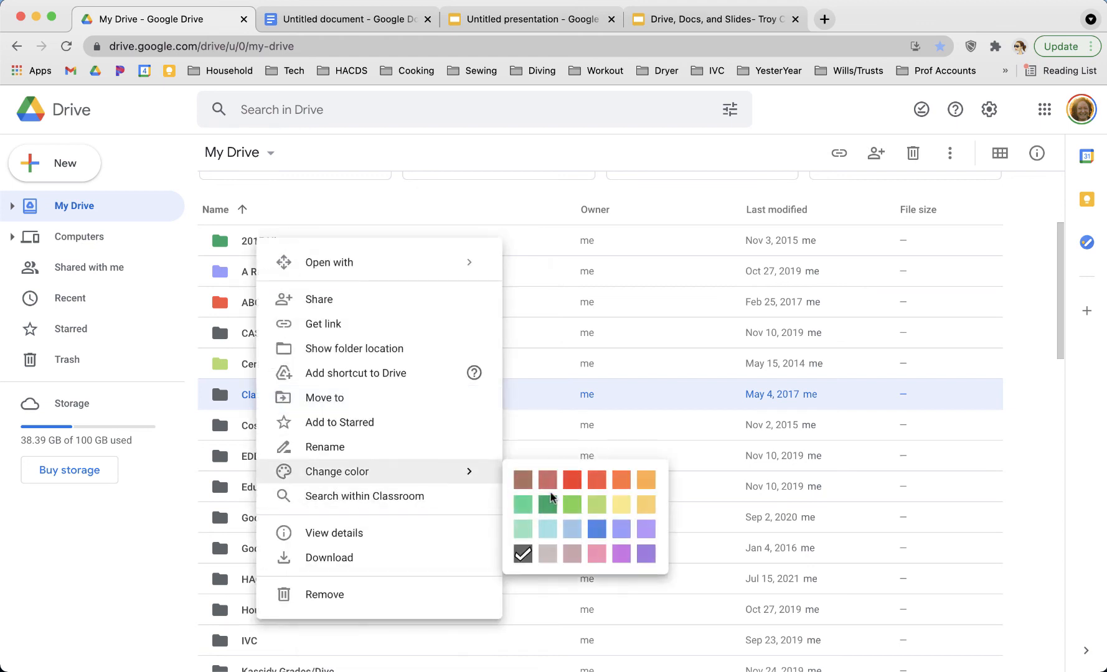
{"action": "left_click", "coordinate": [646, 489]}
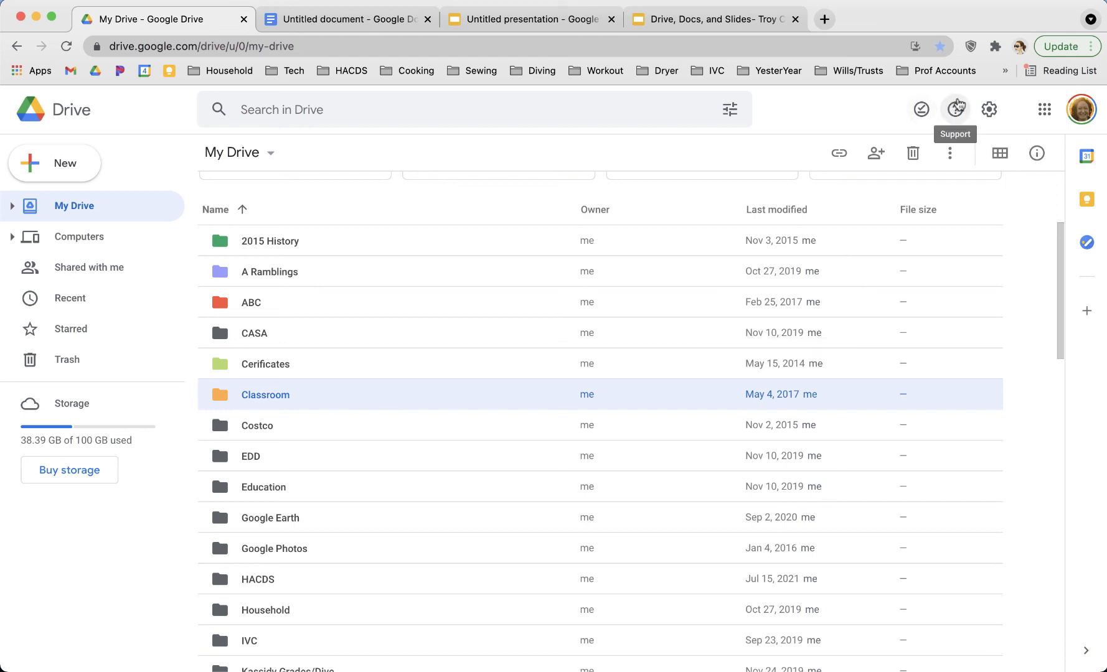
Open the Google Drive training page from the support options, look through its Drive basics guides and close the page
{"action": "left_click", "coordinate": [955, 111]}
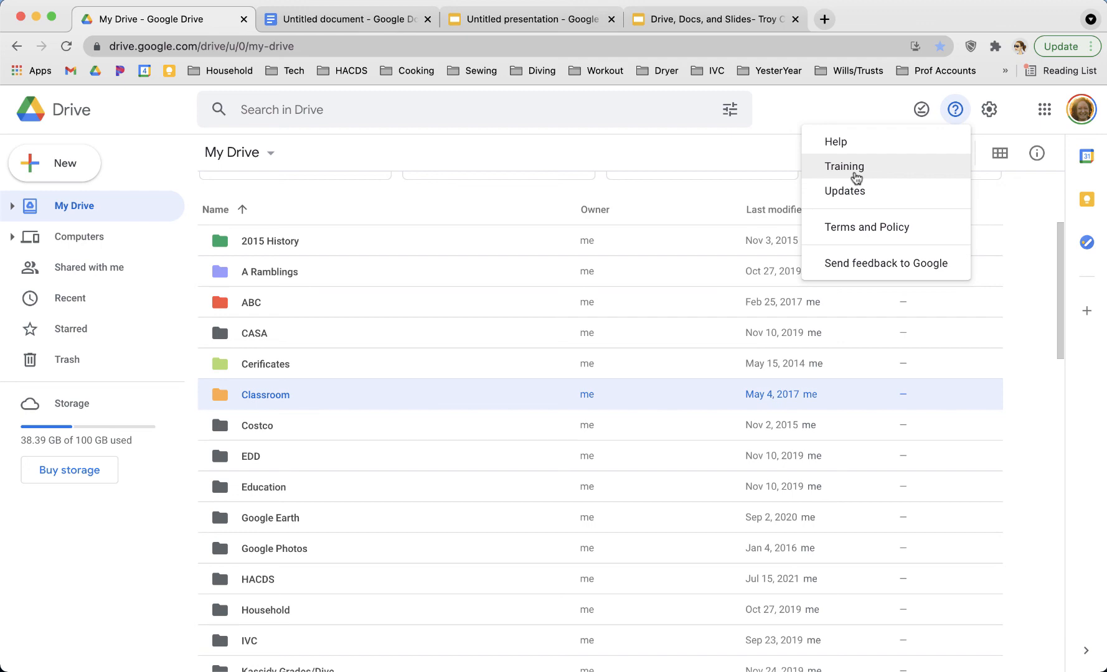
{"action": "left_click", "coordinate": [855, 177]}
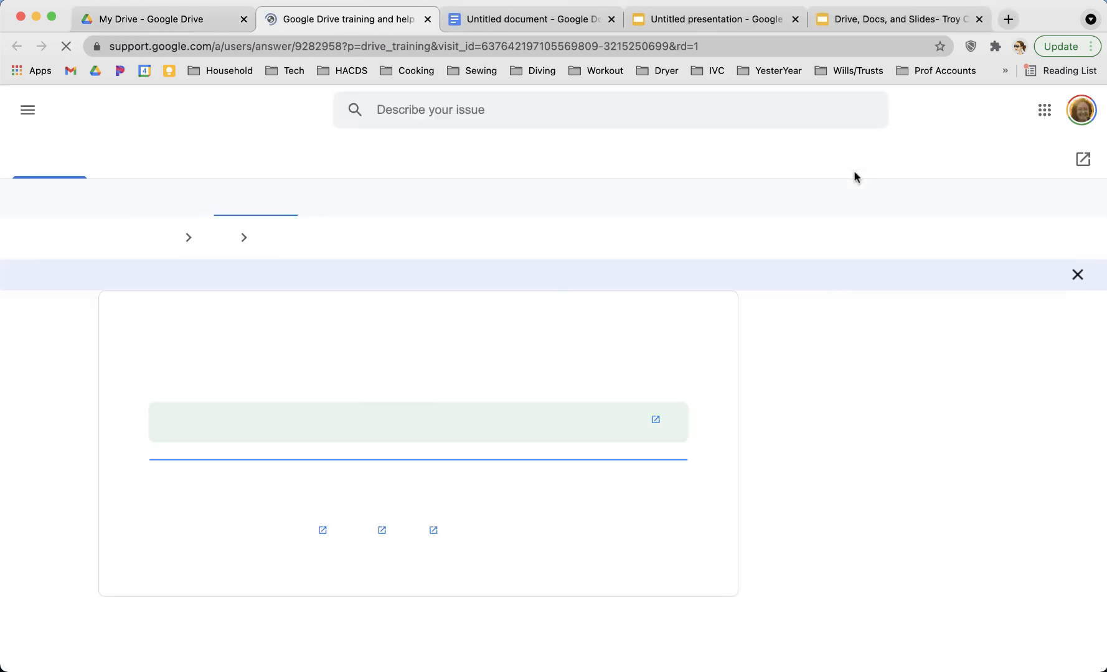
{"action": "scroll", "coordinate": [417, 341], "scroll_direction": "down", "scroll_amount": 5}
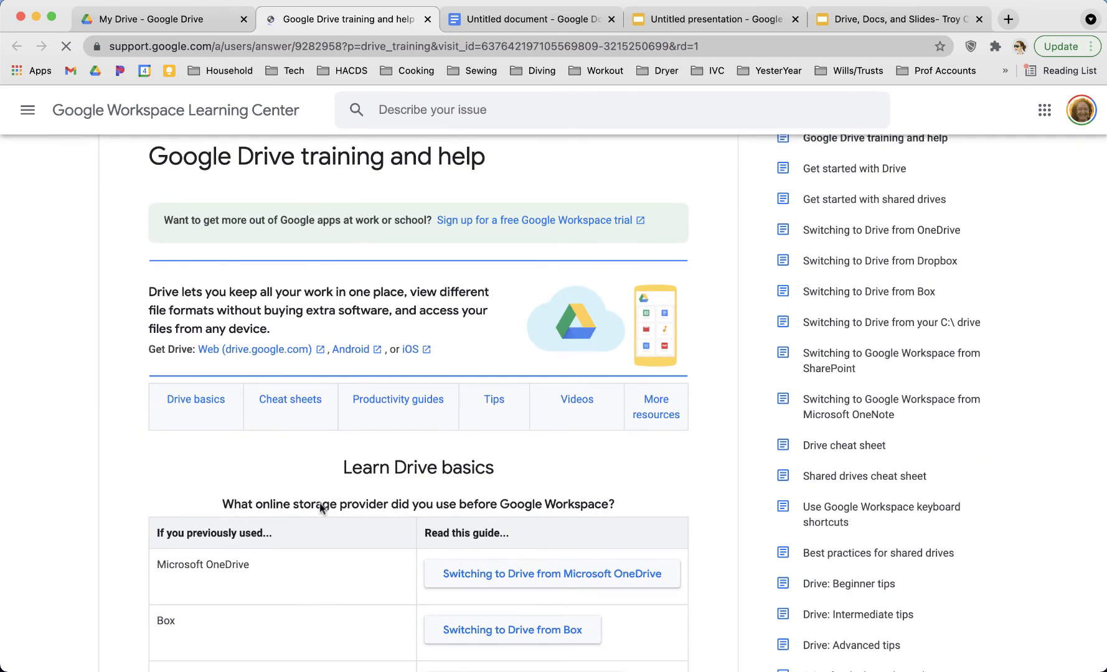
{"action": "scroll", "coordinate": [378, 546], "scroll_direction": "down", "scroll_amount": 2}
{"action": "scroll", "coordinate": [380, 547], "scroll_direction": "down", "scroll_amount": 3}
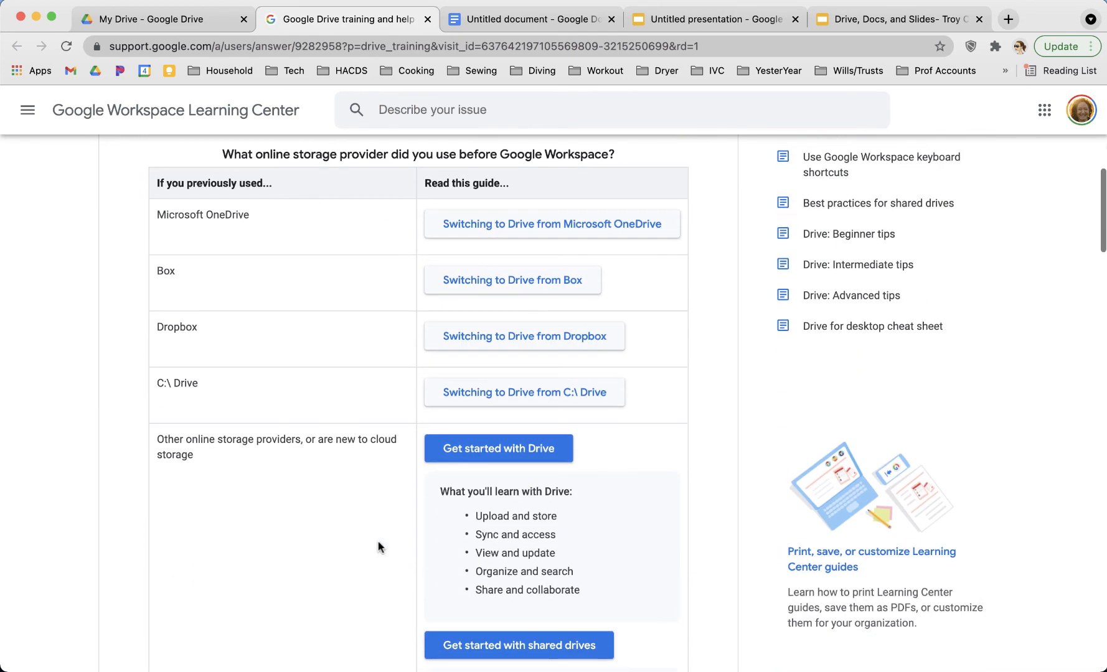
{"action": "scroll", "coordinate": [380, 547], "scroll_direction": "up", "scroll_amount": 8}
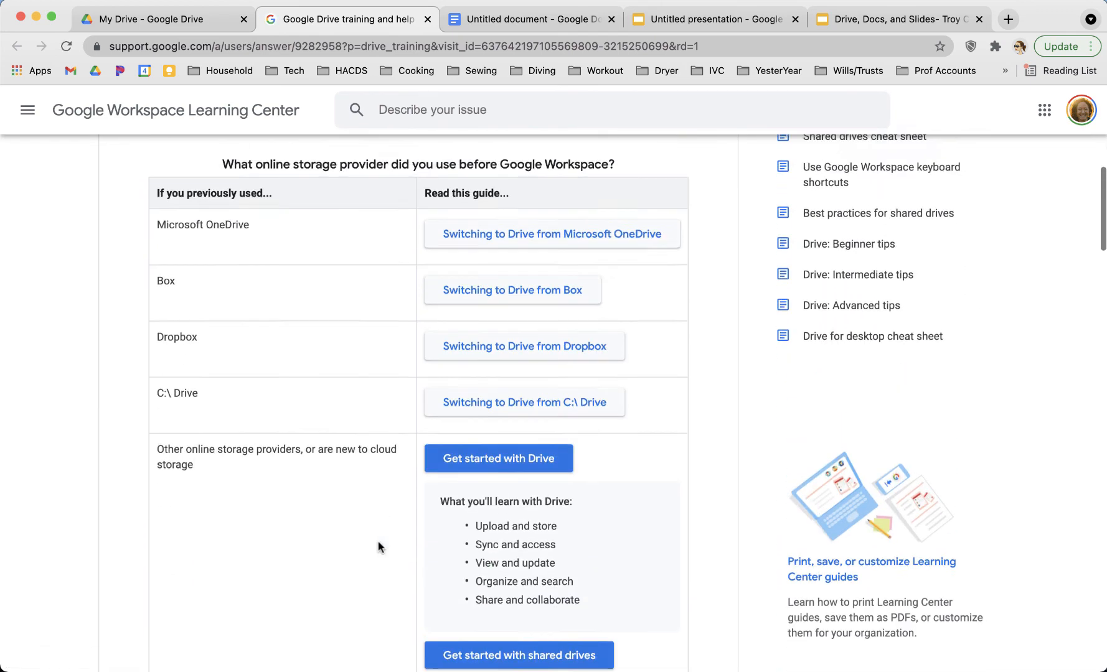
{"action": "scroll", "coordinate": [378, 547], "scroll_direction": "up", "scroll_amount": 2}
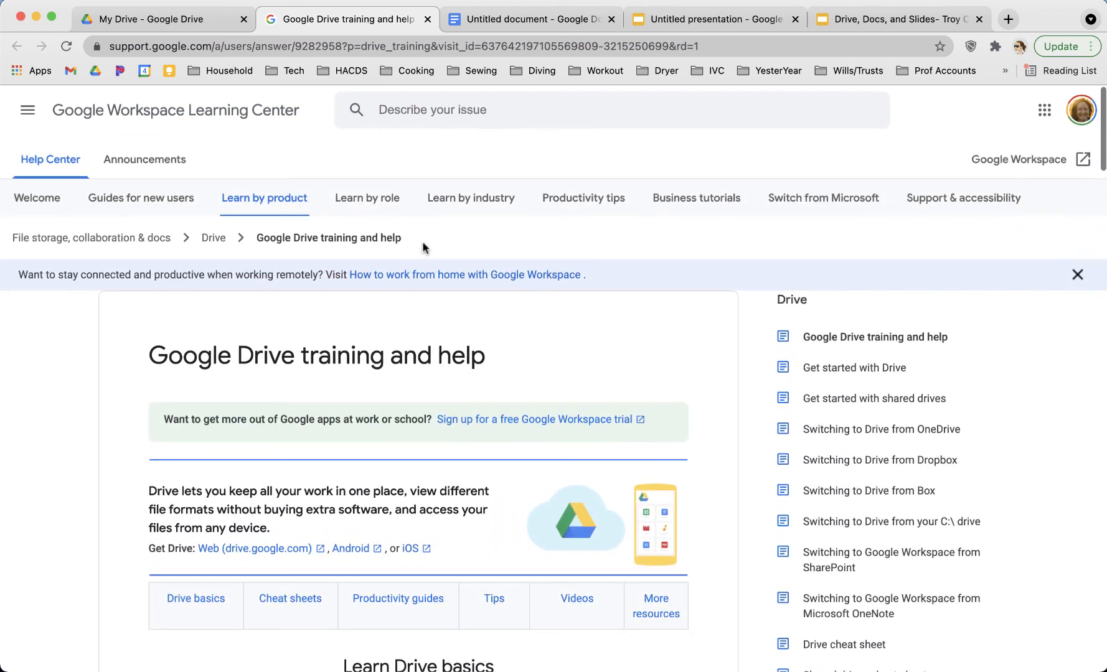
{"action": "left_click", "coordinate": [429, 19]}
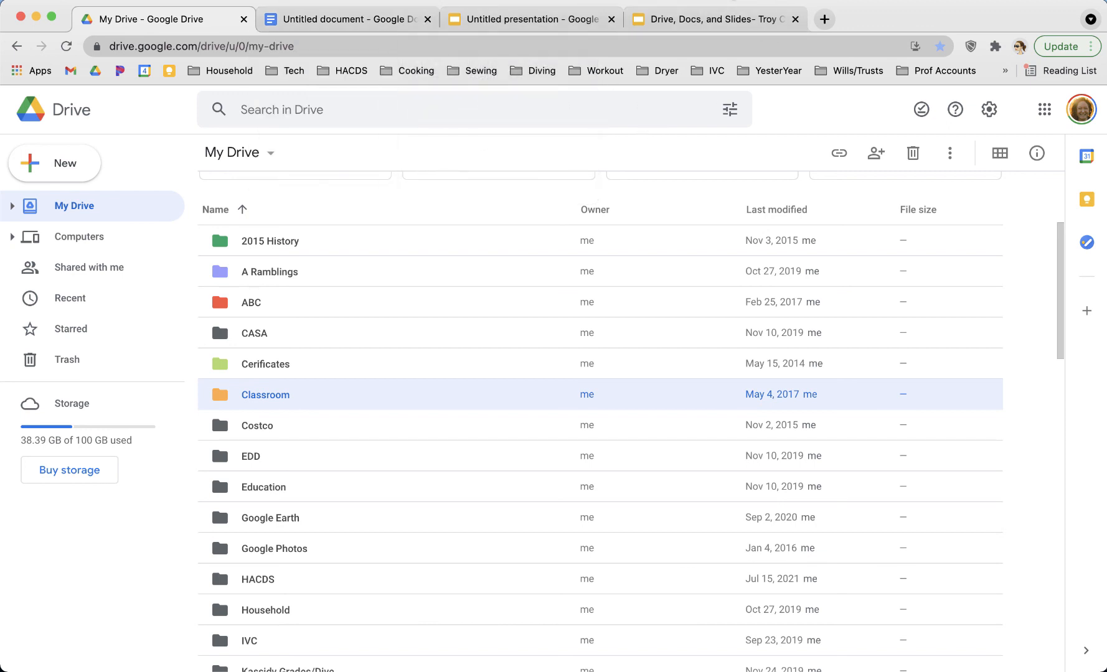
{"action": "left_click", "coordinate": [740, 1]}
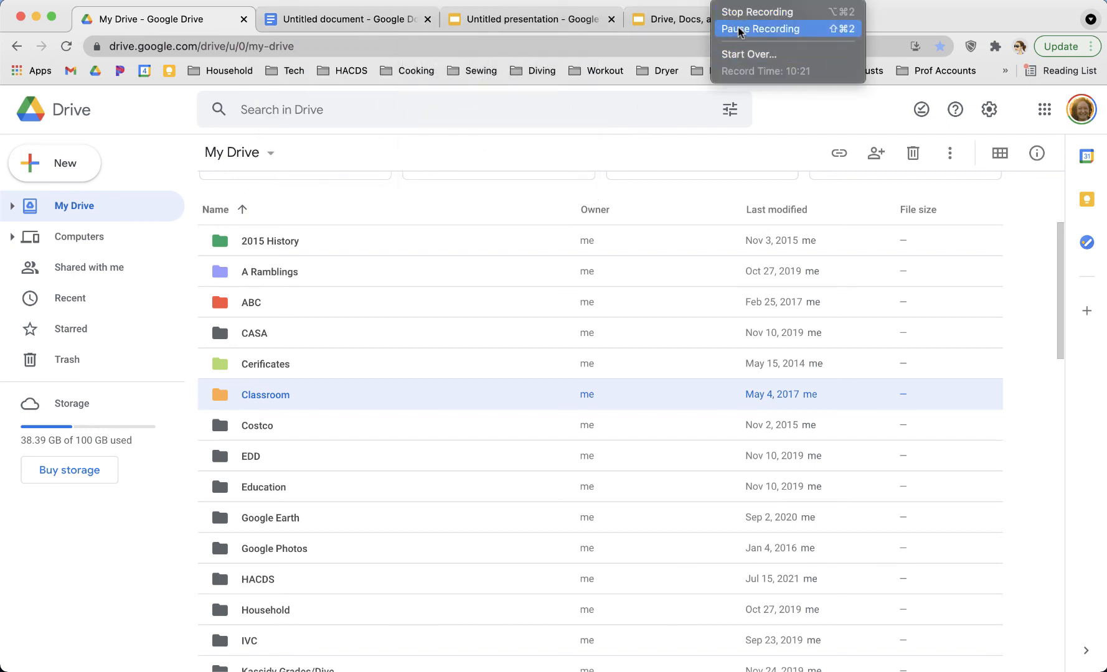